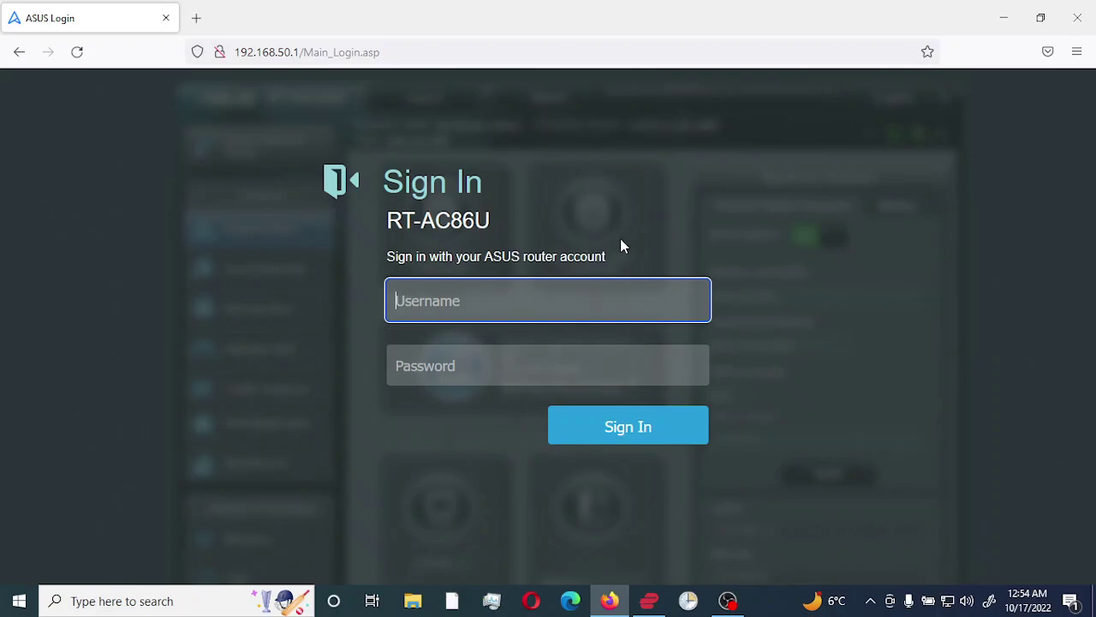
Enter the router account's username, correcting it, then the password, and submit the sign-in
type("diytechtip")
key("Tab")
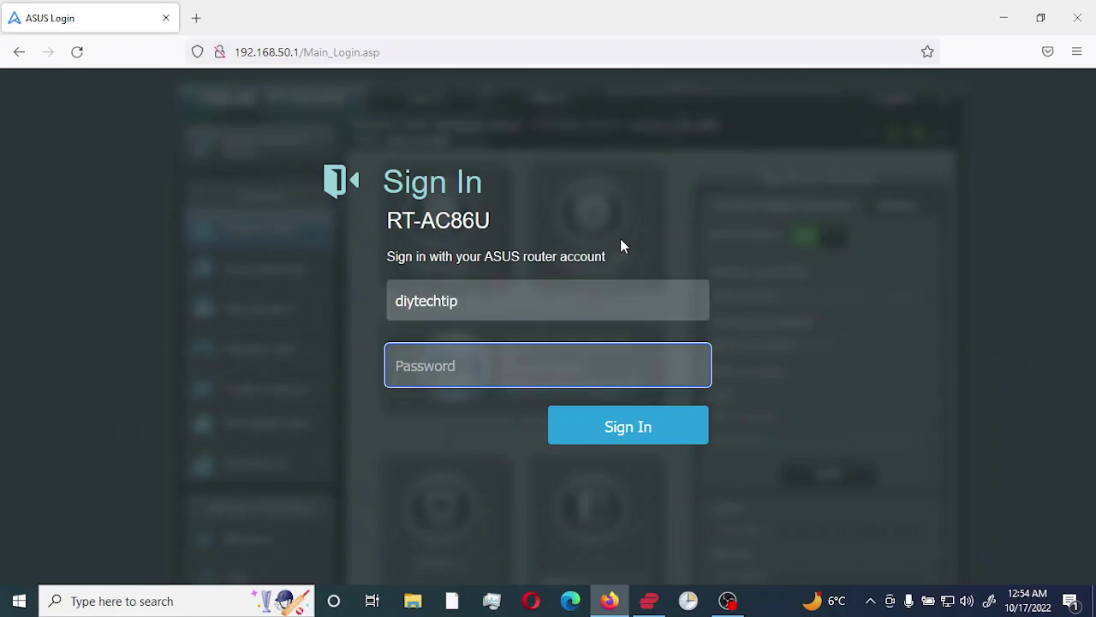
key("shift+Tab")
key("End")
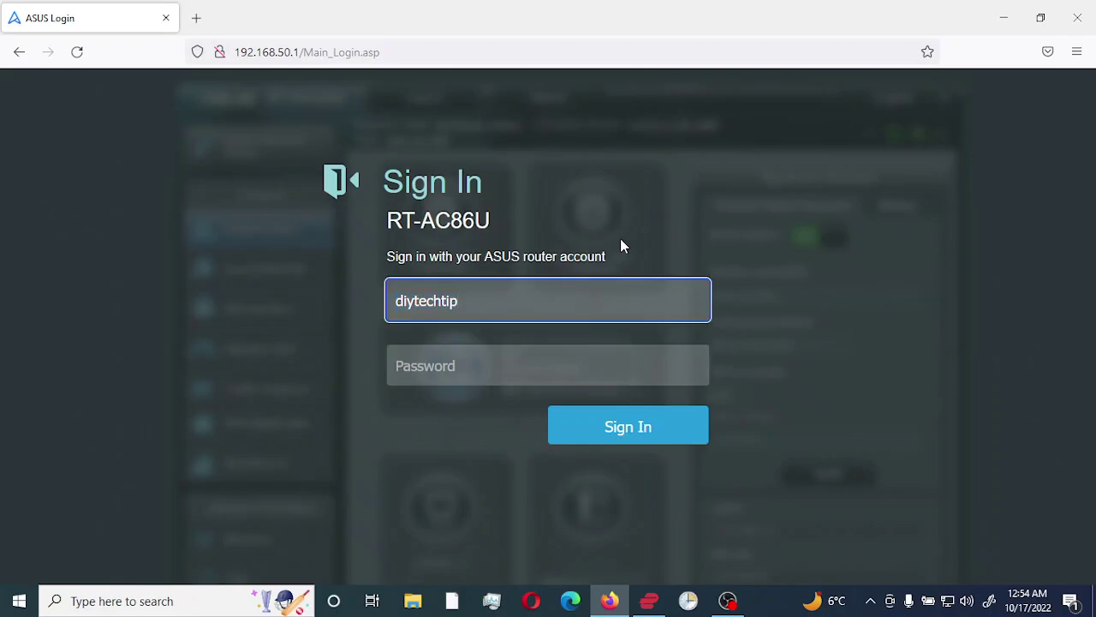
type("s")
key("Tab")
type("•••••••")
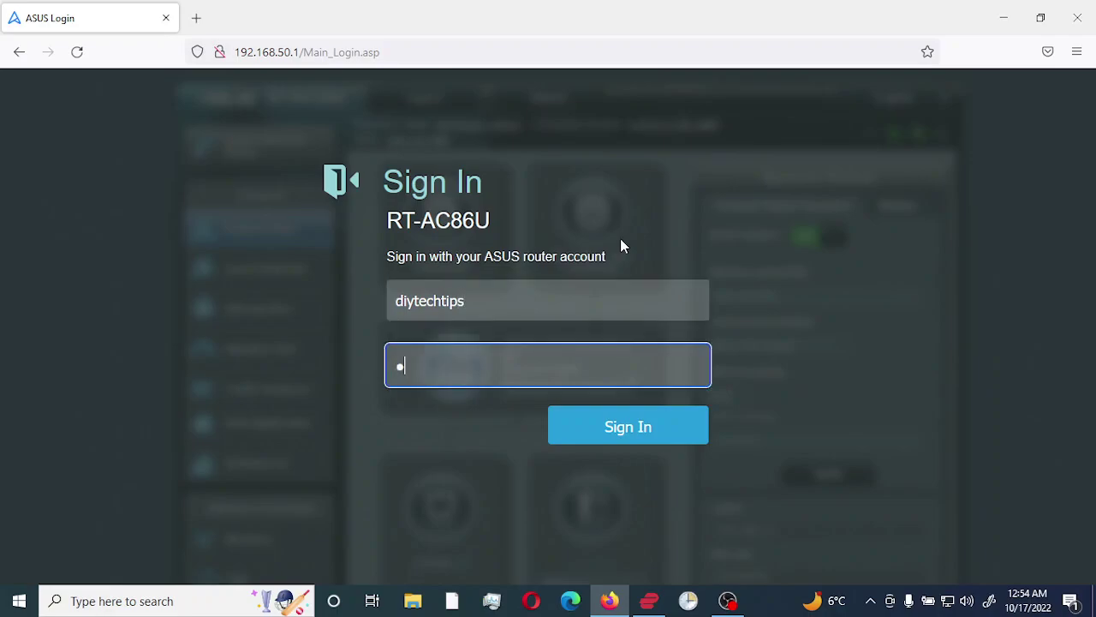
type("•")
key("Return")
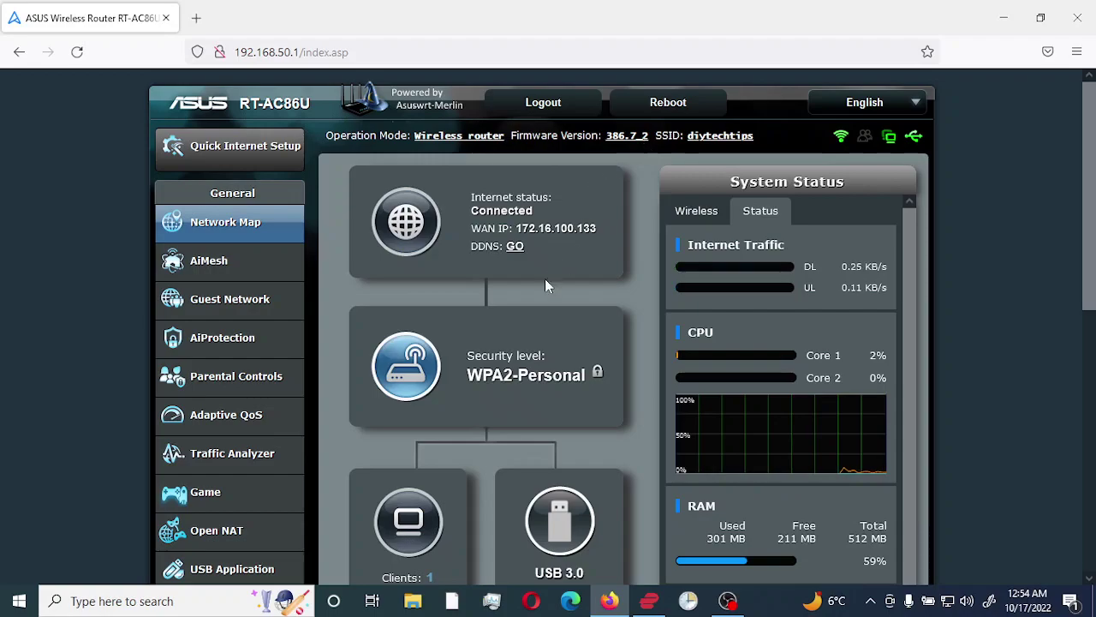
Open Parental Controls and switch the Web & Apps Filters toggle on
left_click(219, 383)
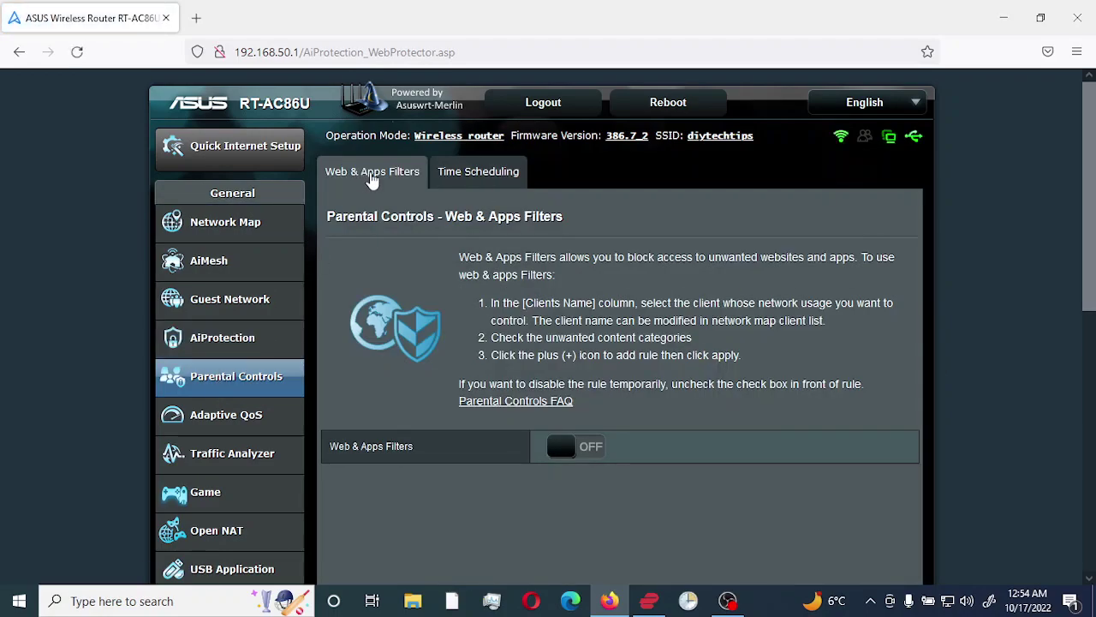
left_click(583, 458)
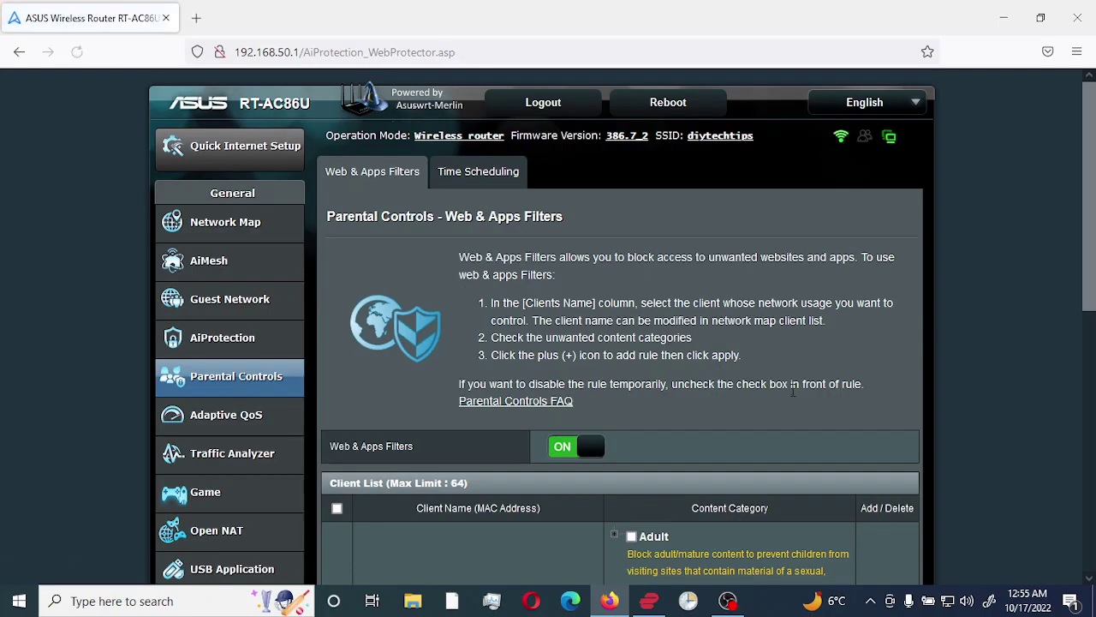
Expand the Adult, Instant Message, P2P and Streaming categories, leaving Adult's subcategories shown
scroll(827, 359, "down", 3)
scroll(888, 377, "down", 1)
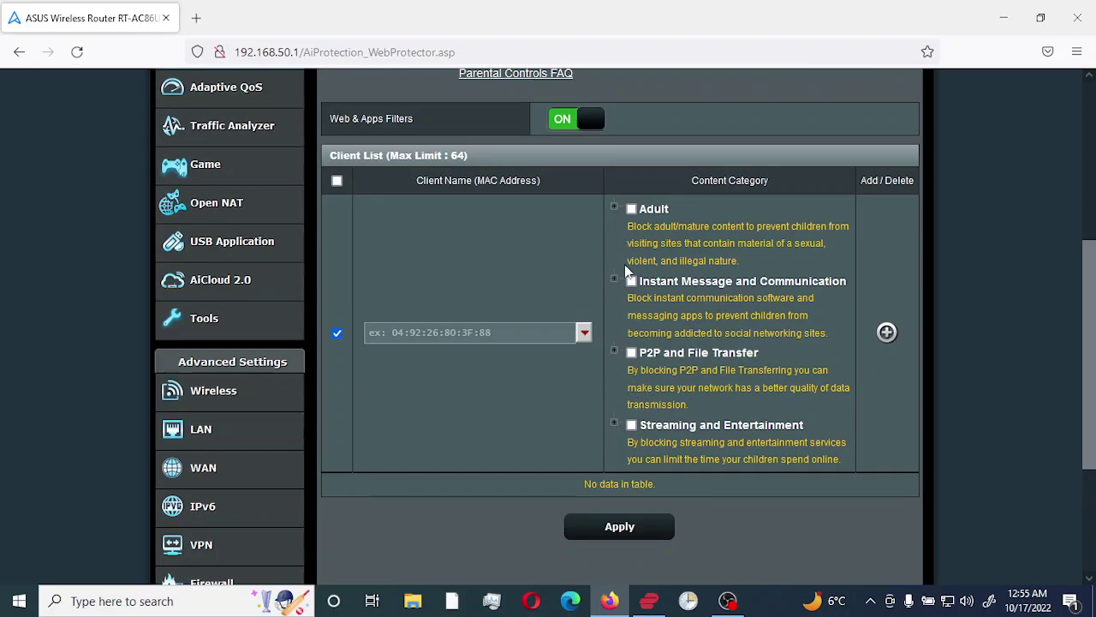
left_click(615, 206)
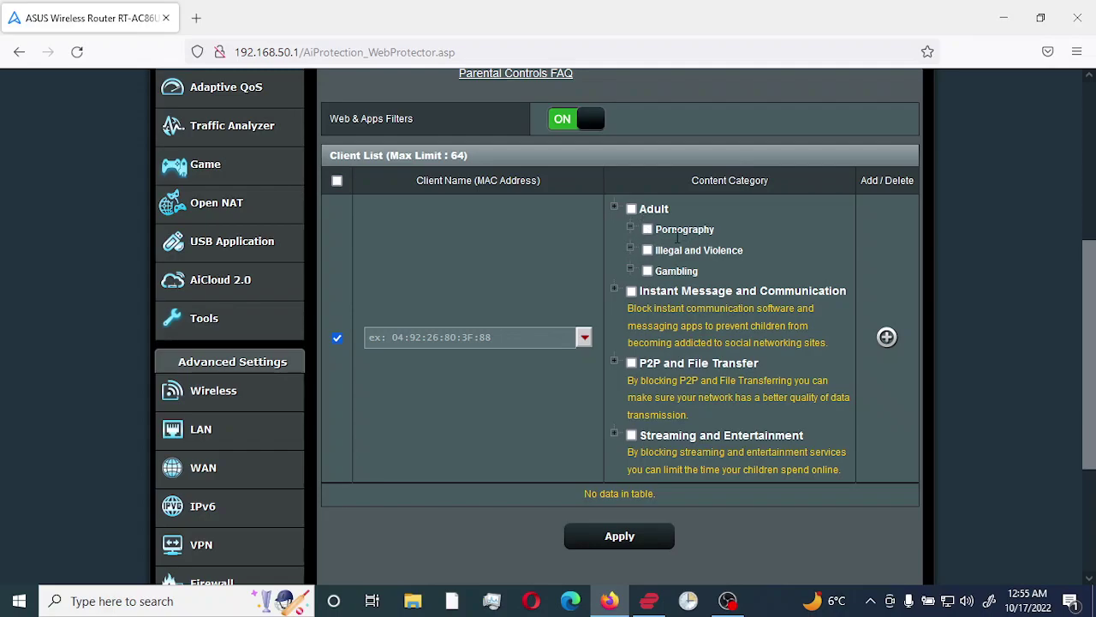
left_click(613, 289)
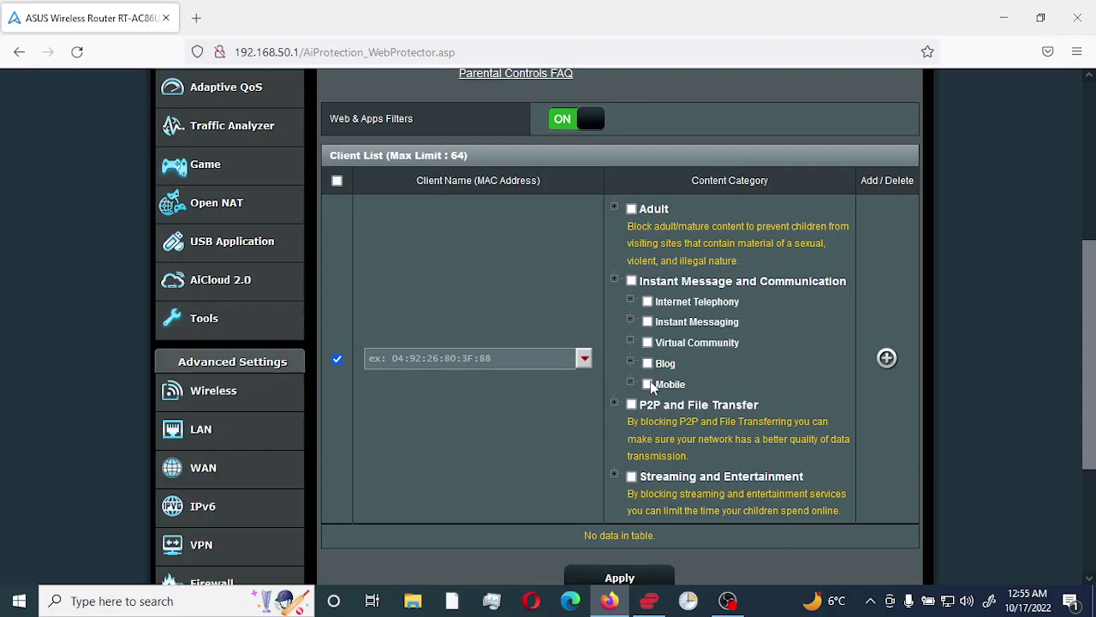
left_click(612, 401)
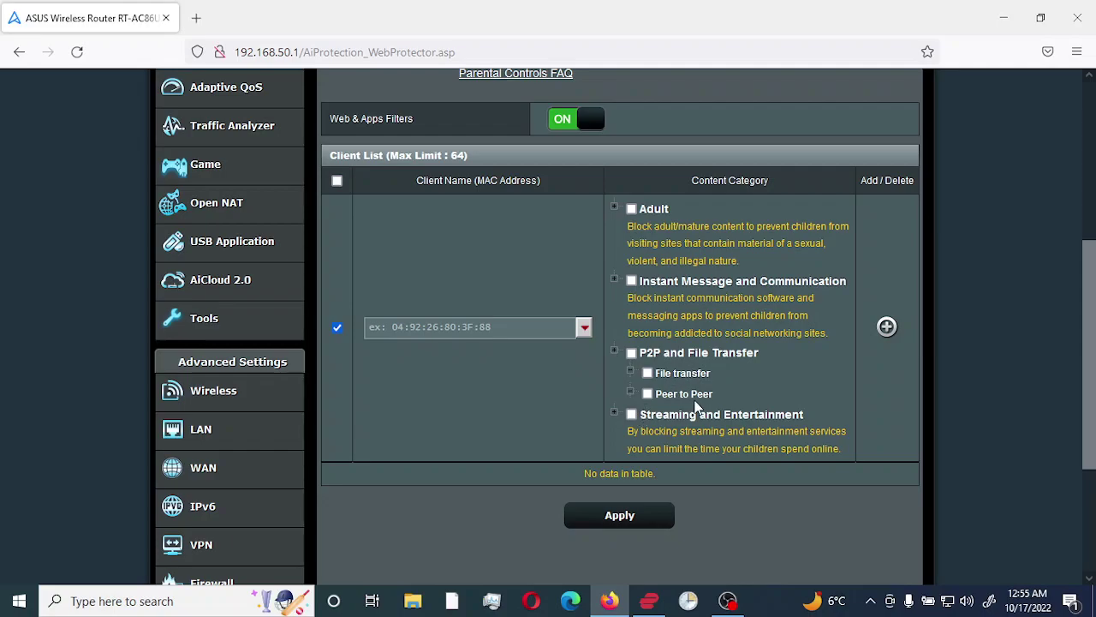
left_click(614, 413)
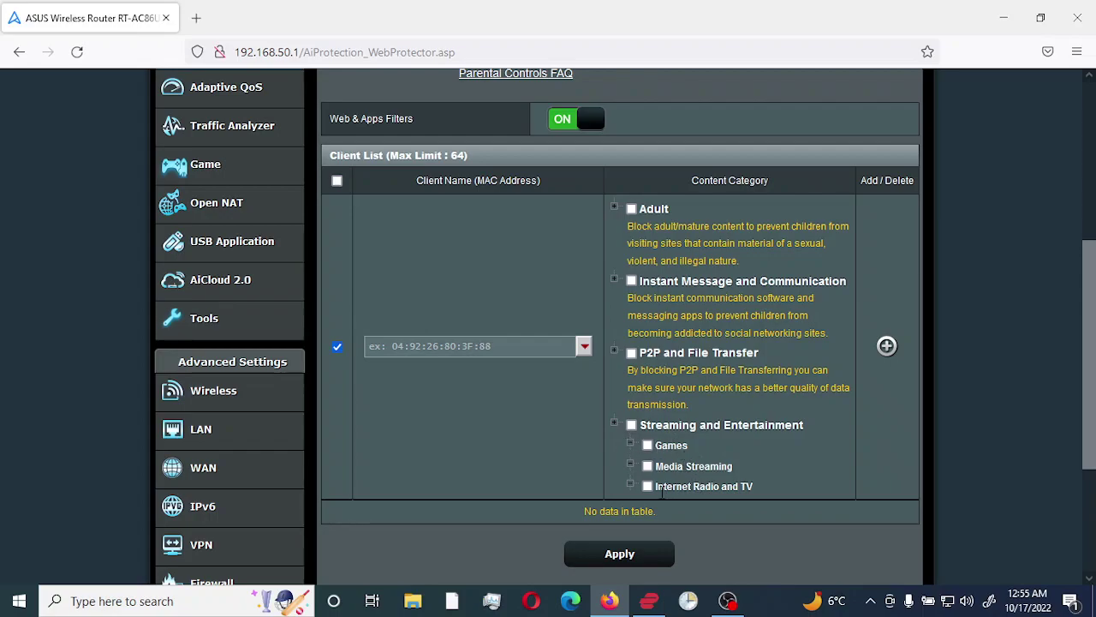
left_click(615, 425)
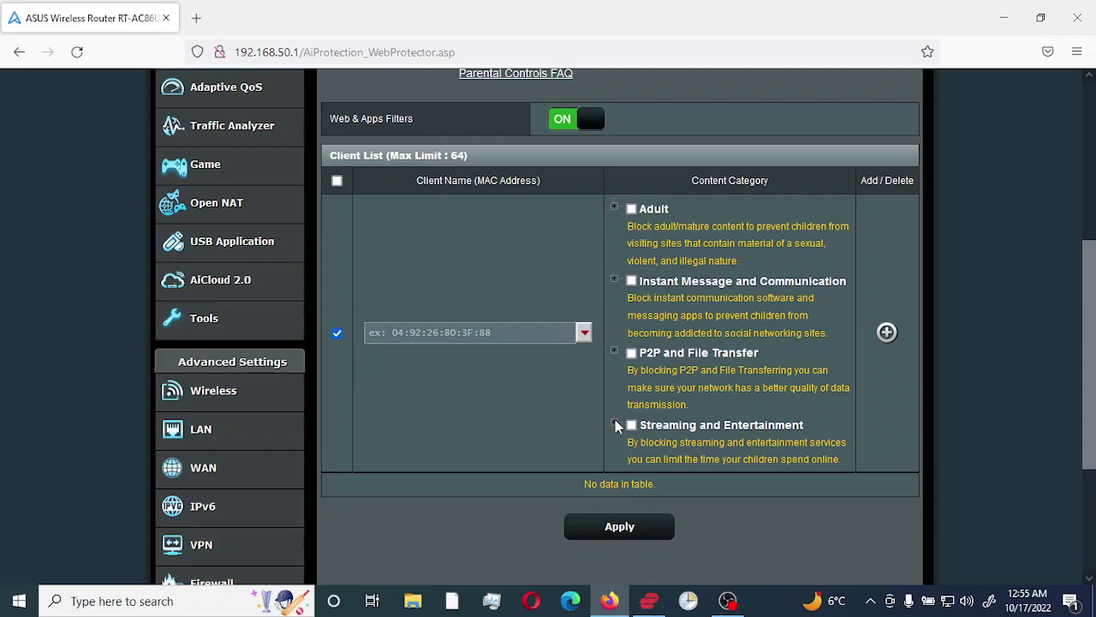
left_click(615, 208)
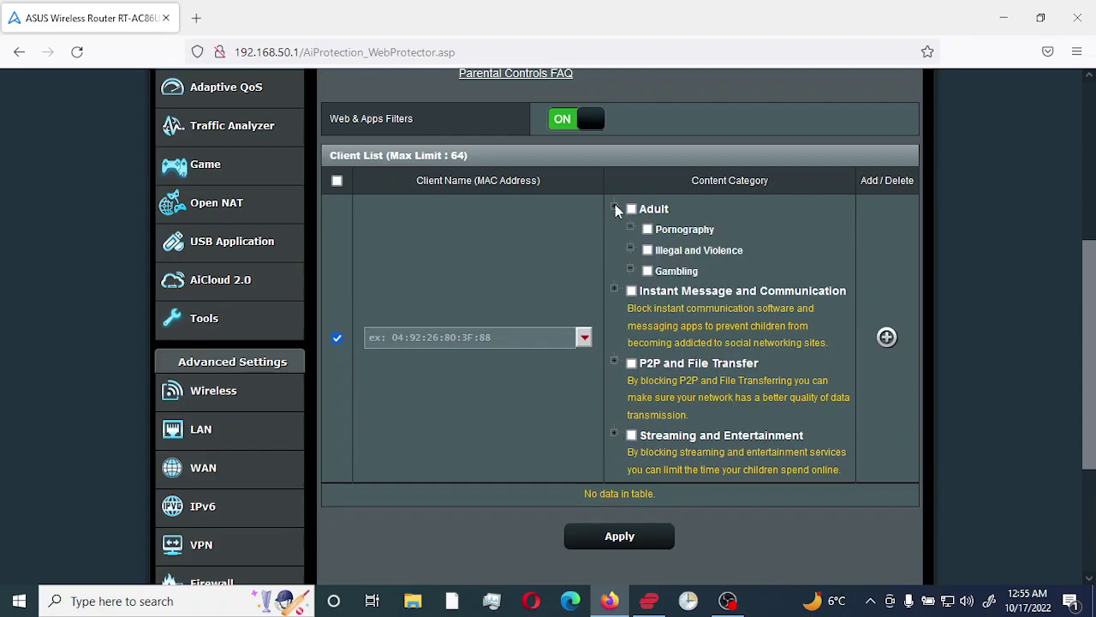
Tick only the Pornography subcategory under Adult, leaving Illegal and Violence and Gambling unticked
left_click(649, 232)
left_click(647, 229)
left_click(647, 230)
left_click(647, 250)
left_click(648, 271)
left_click(647, 250)
left_click(648, 271)
Add a filter rule for the laptop client with Adult content blocked
left_click(584, 337)
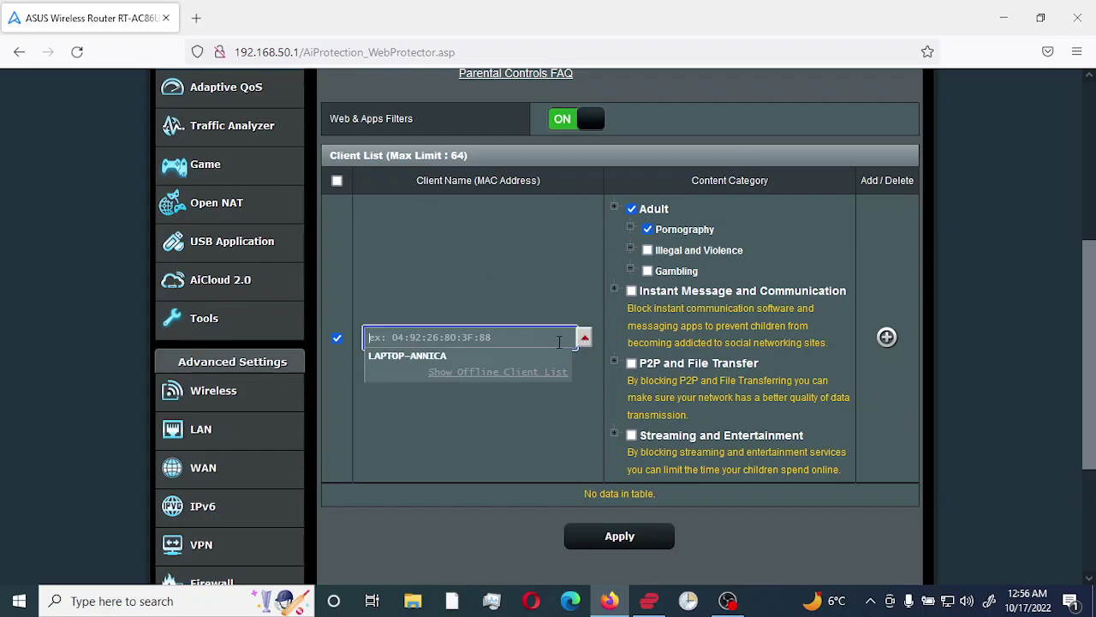
left_click(434, 356)
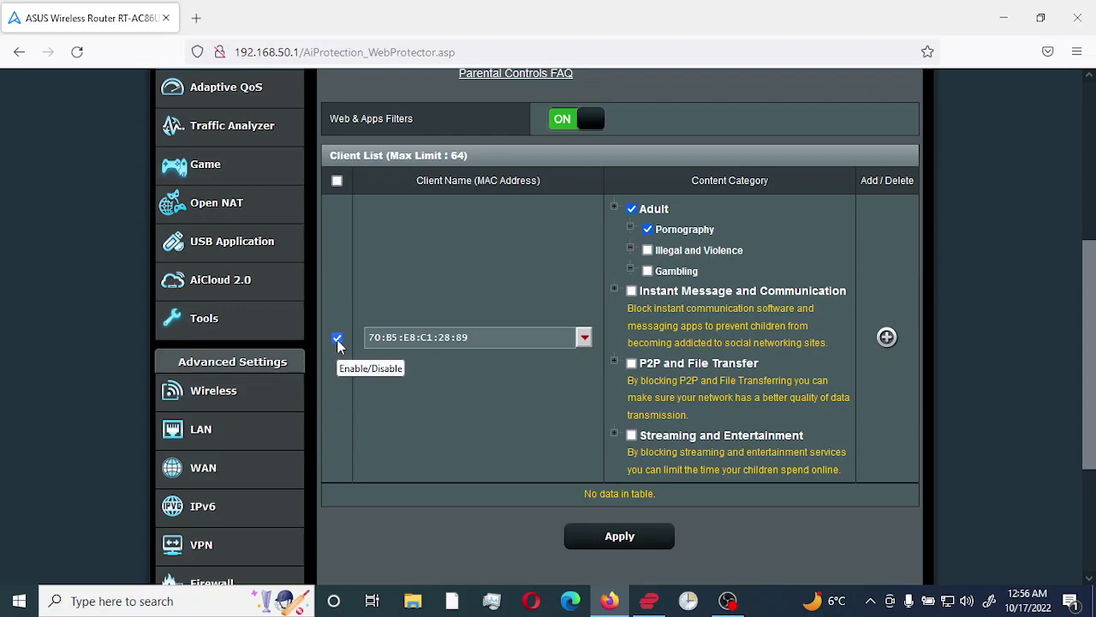
left_click(886, 338)
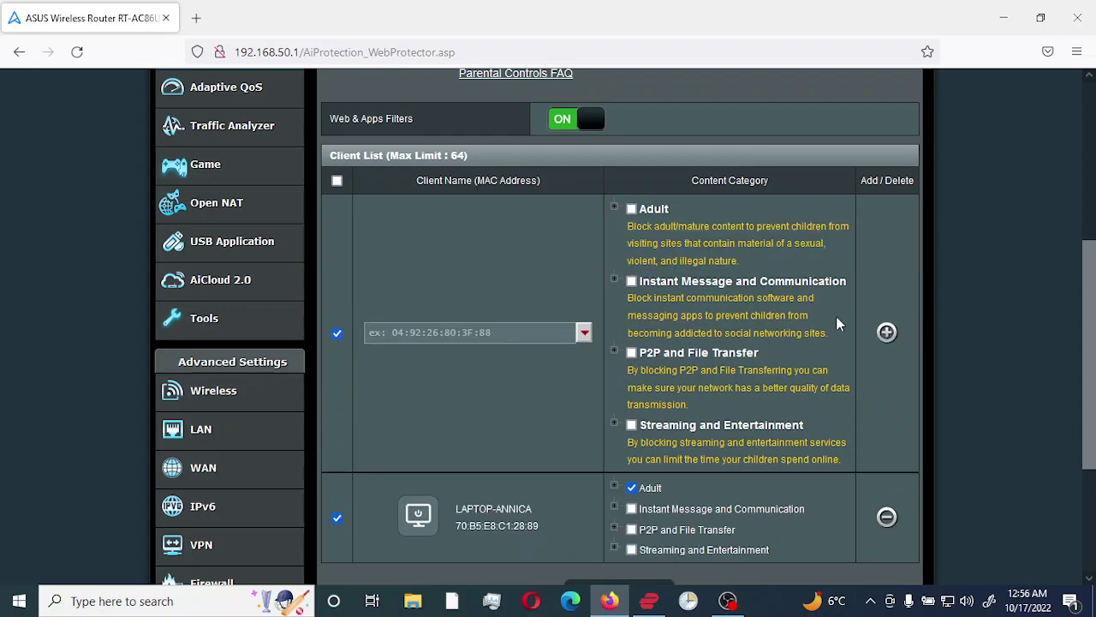
scroll(836, 316, "down", 2)
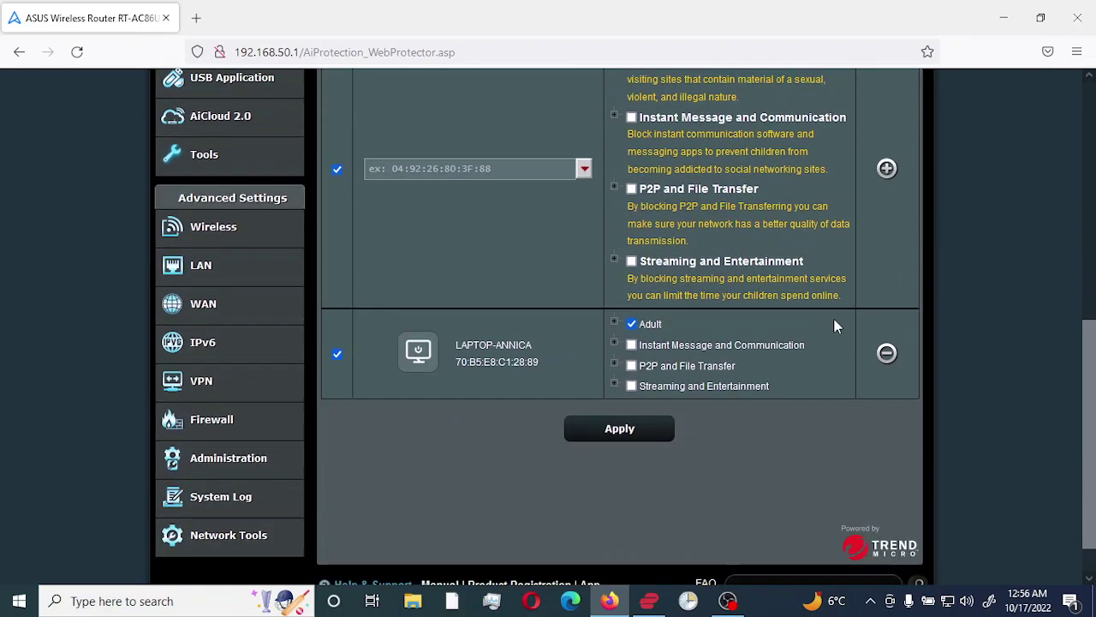
left_click(615, 323)
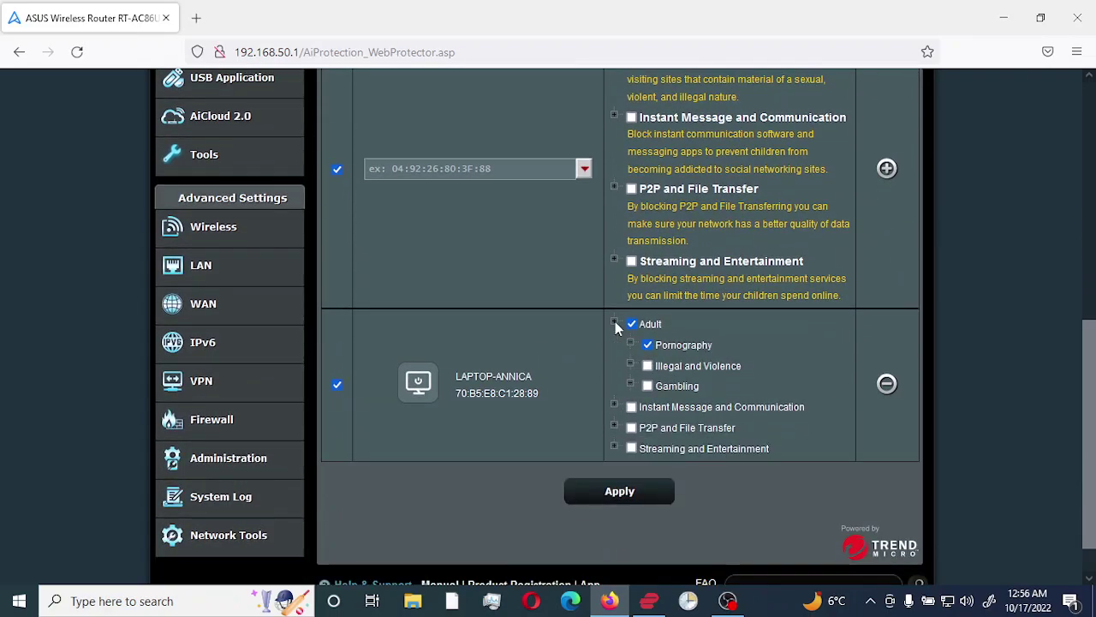
left_click(615, 324)
left_click(615, 345)
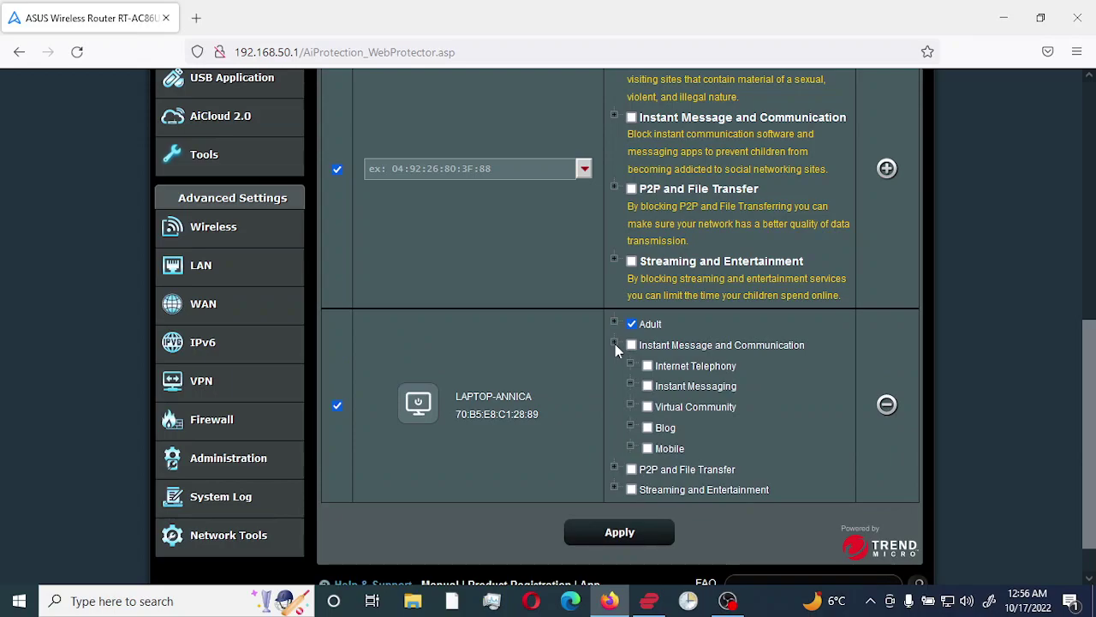
left_click(615, 343)
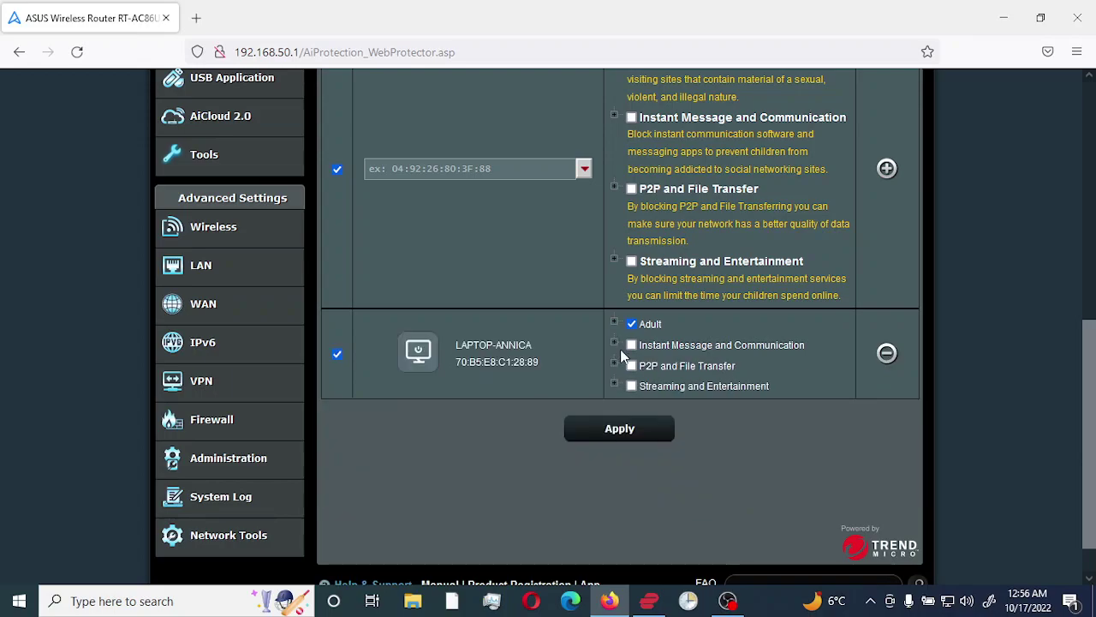
left_click(571, 601)
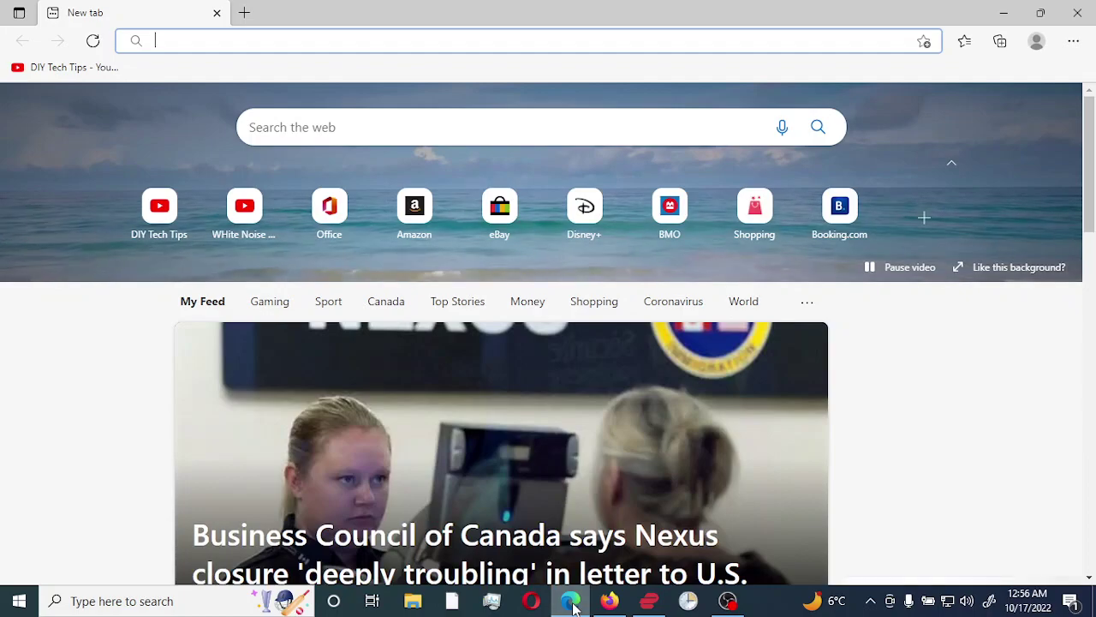
Load exampleadultsite.com in Edge, fixing the misspelled address, and see it is not yet blocked
type("examp")
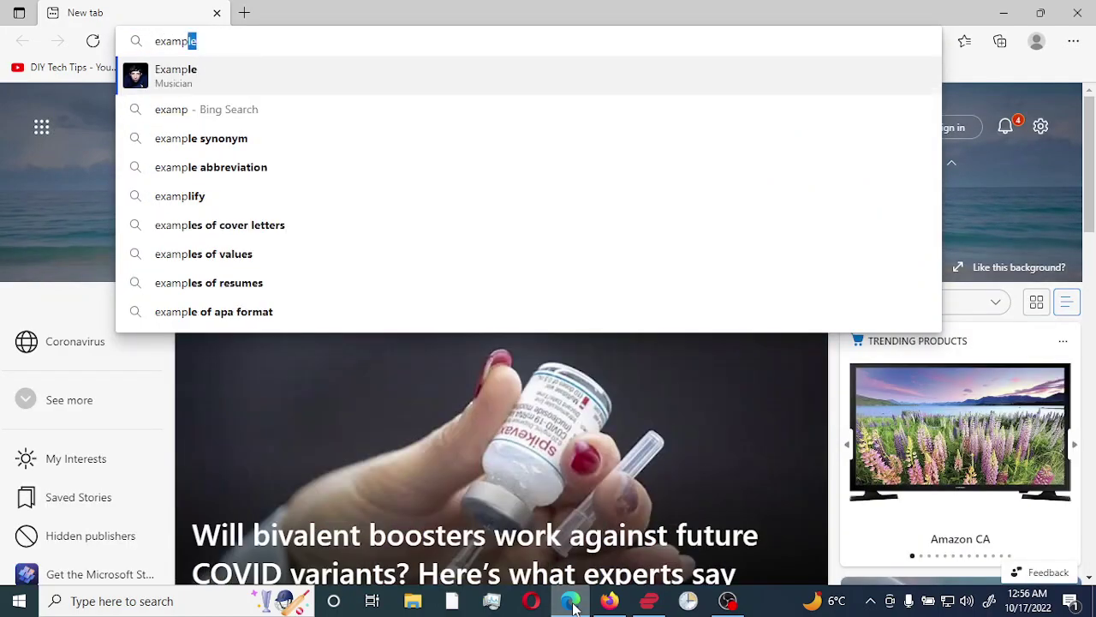
type("lea")
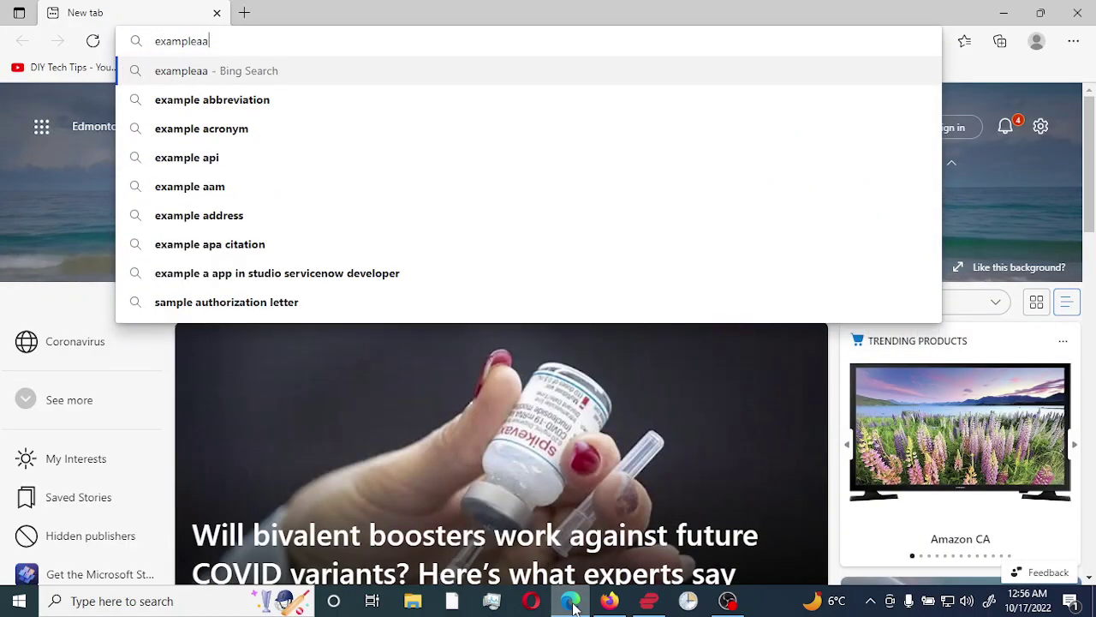
type("dultsit")
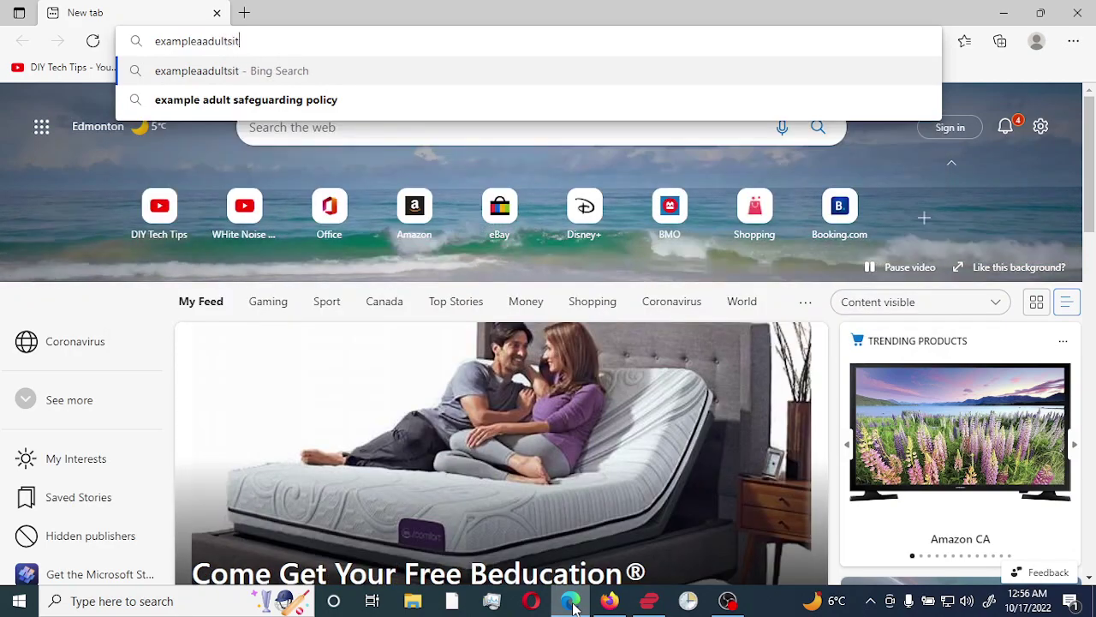
type("e.com")
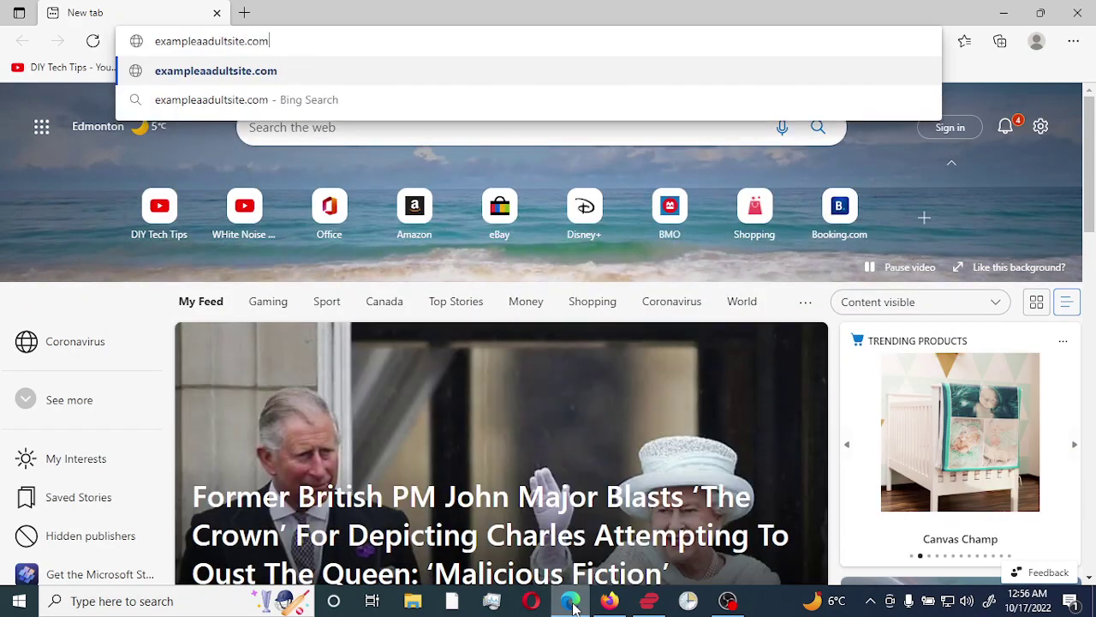
key("Return")
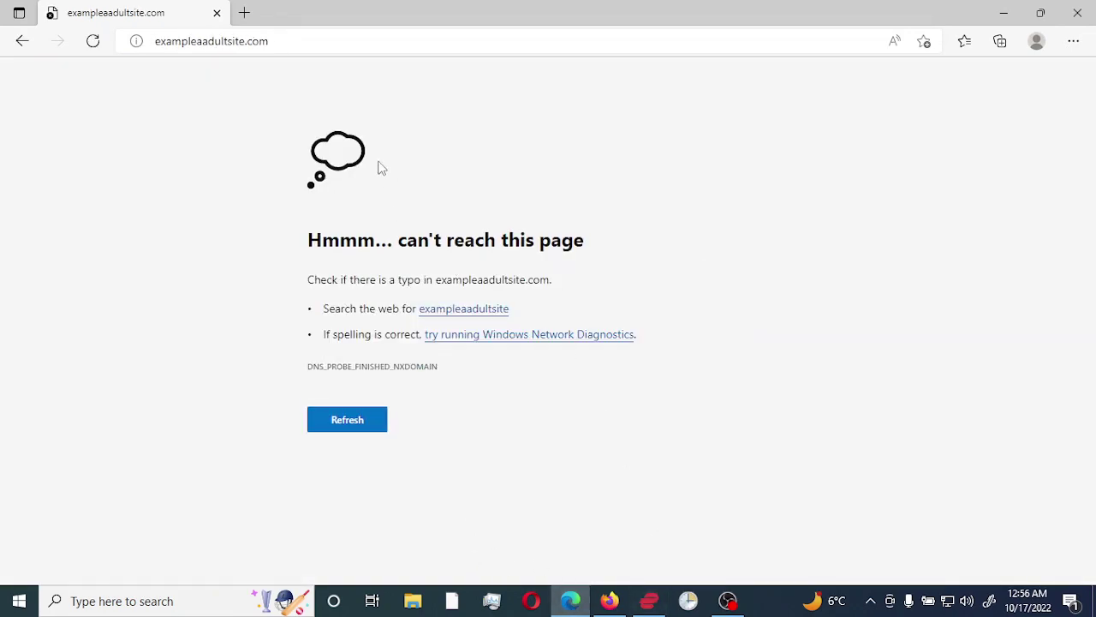
left_click(207, 46)
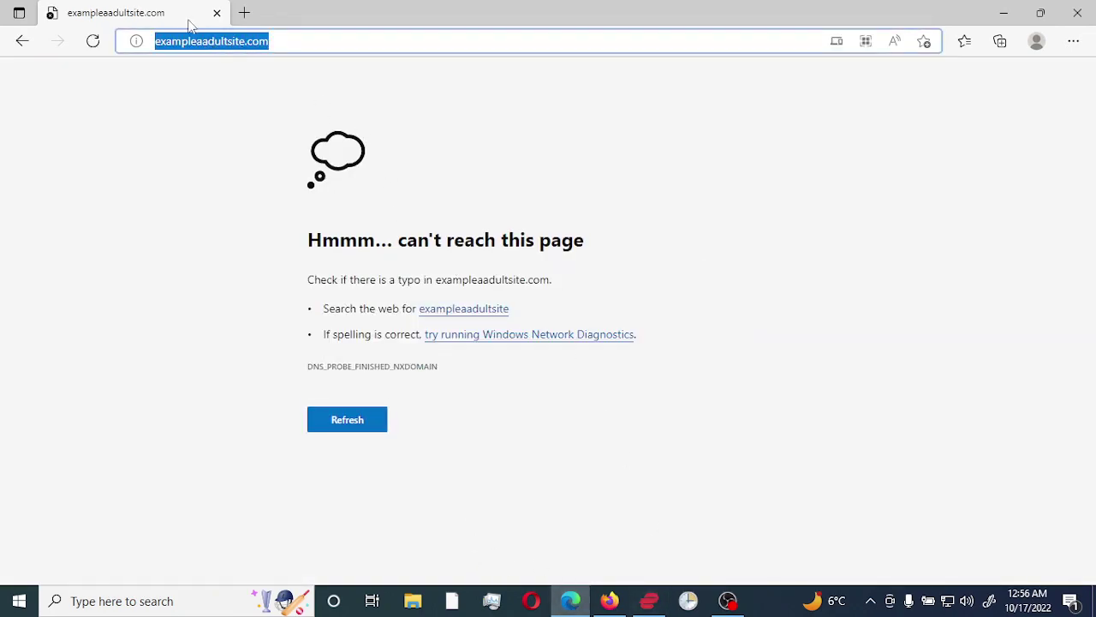
left_click(203, 41)
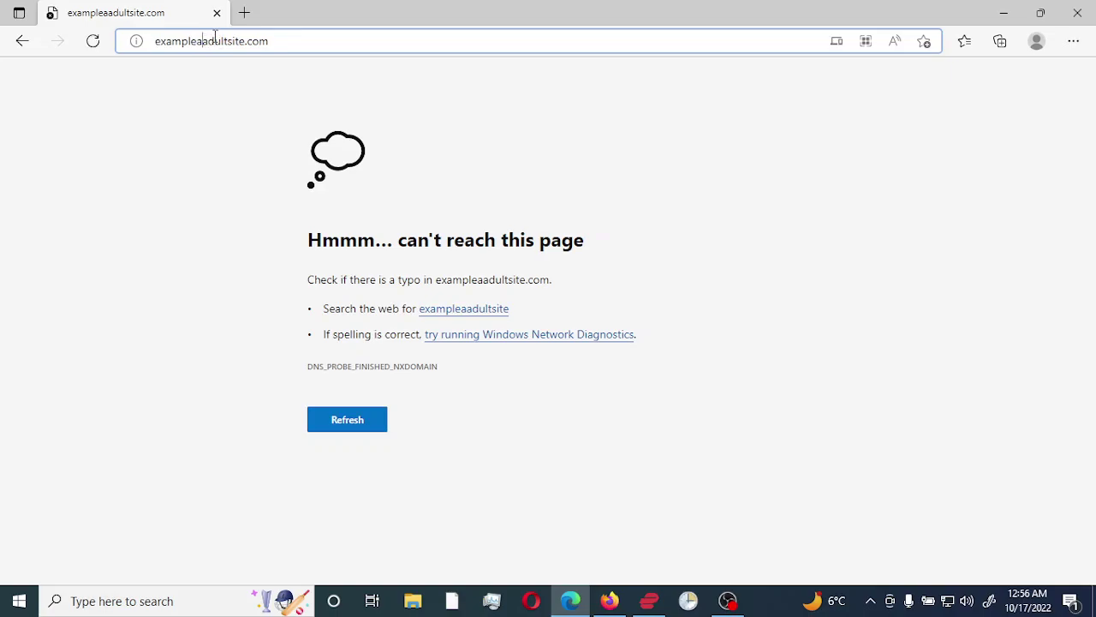
key("BackSpace")
key("Return")
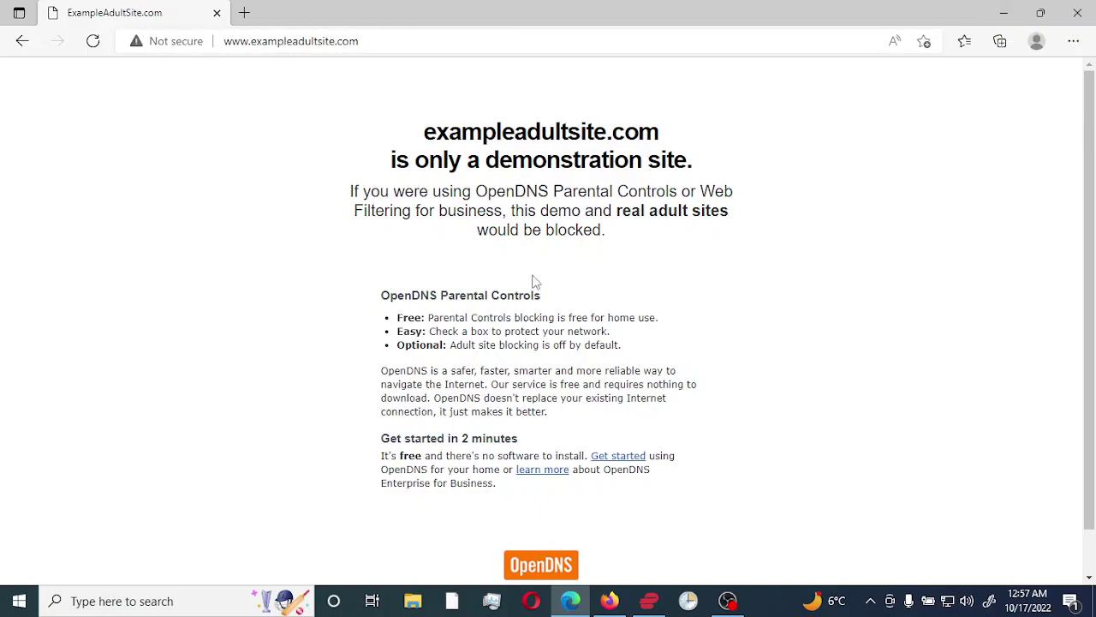
left_click(609, 600)
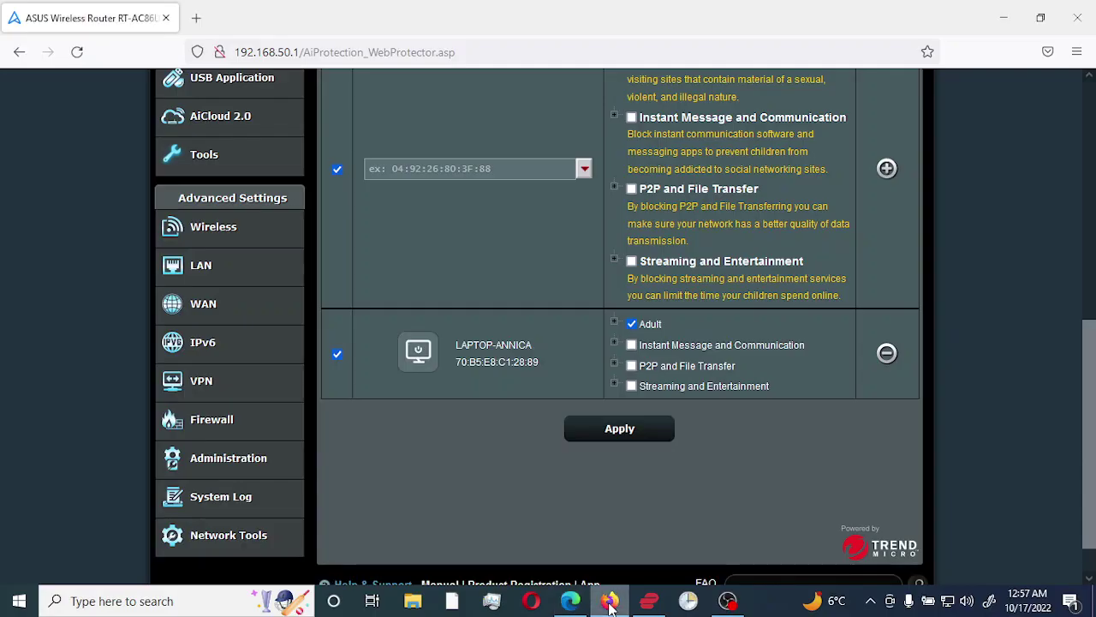
Apply the Web & Apps Filters rule blocking Adult content for the laptop
left_click(620, 430)
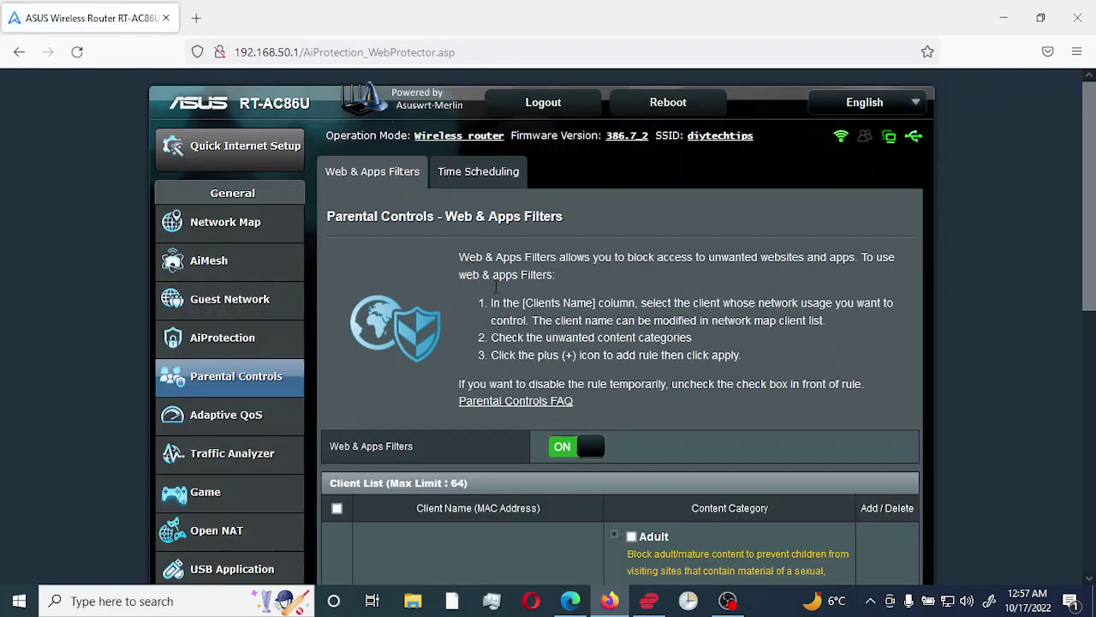
left_click(571, 601)
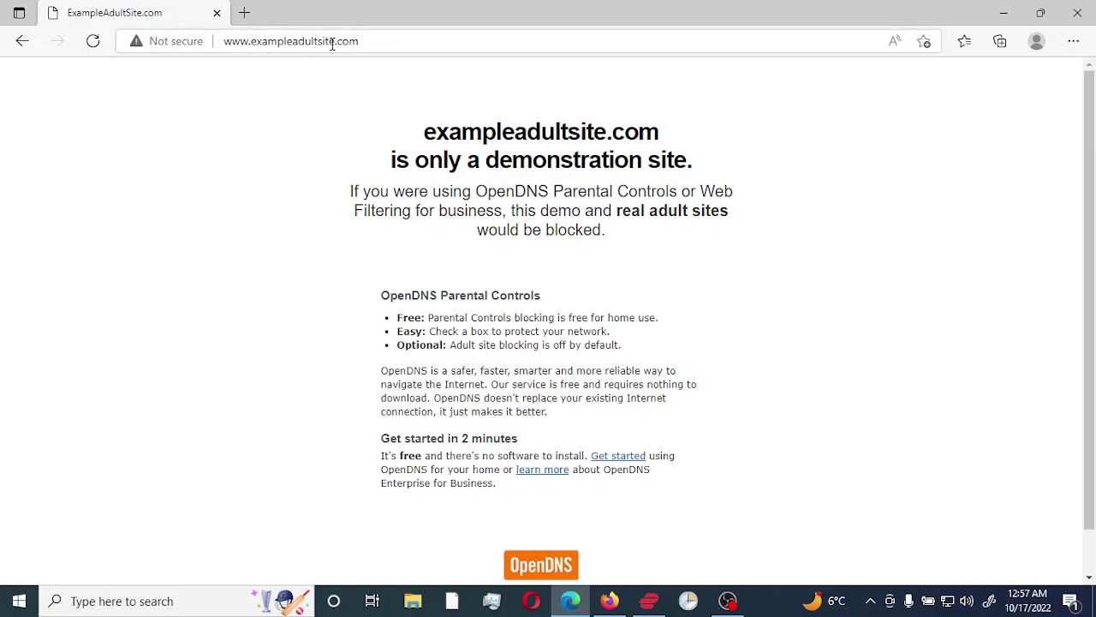
Reopen exampleadultsite.com in a fresh tab and get the 'This web page has been filtered' notice
left_click(216, 13)
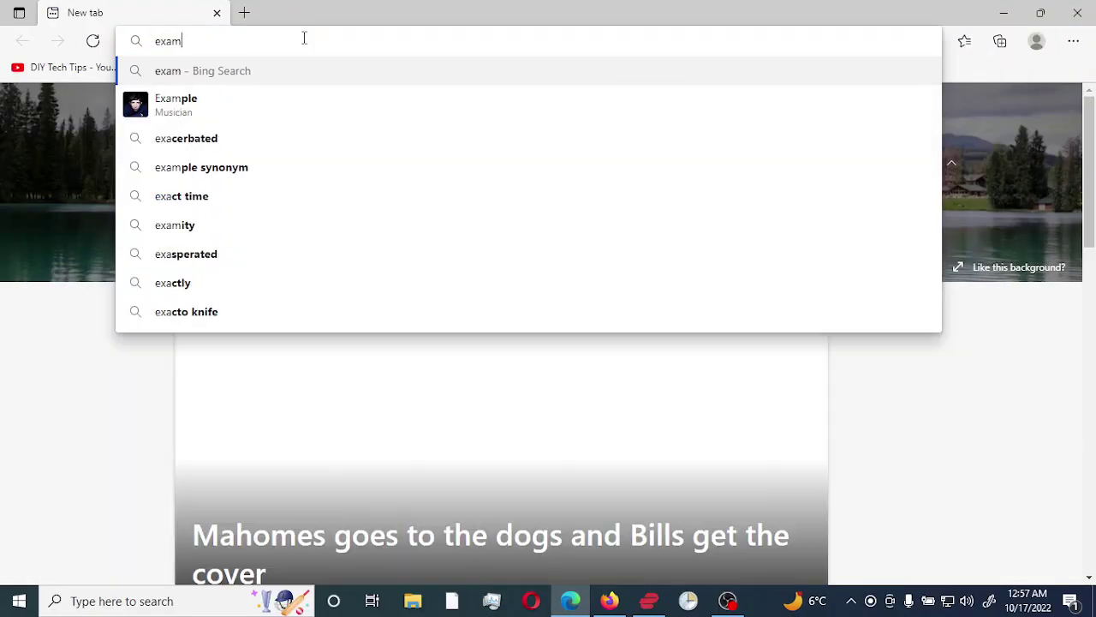
type("plead")
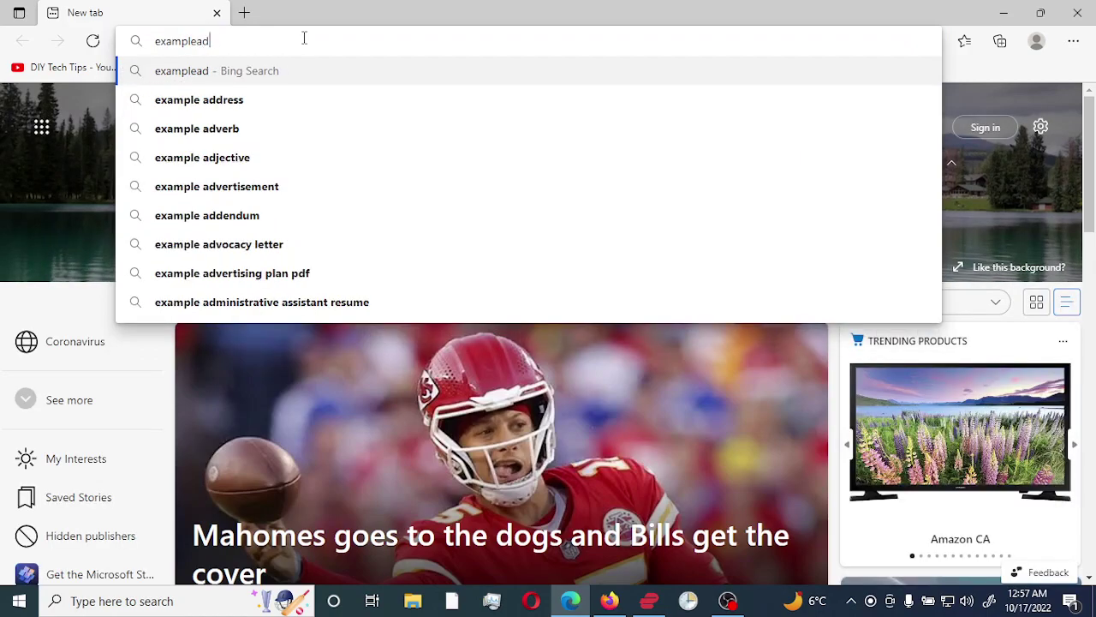
type("ultsite")
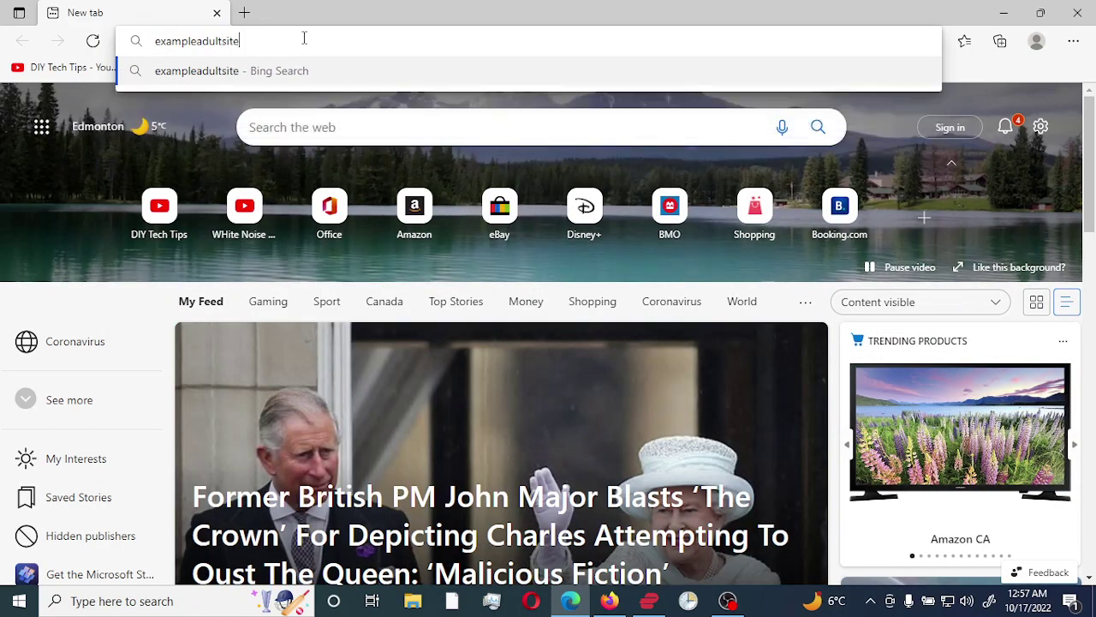
type(".com")
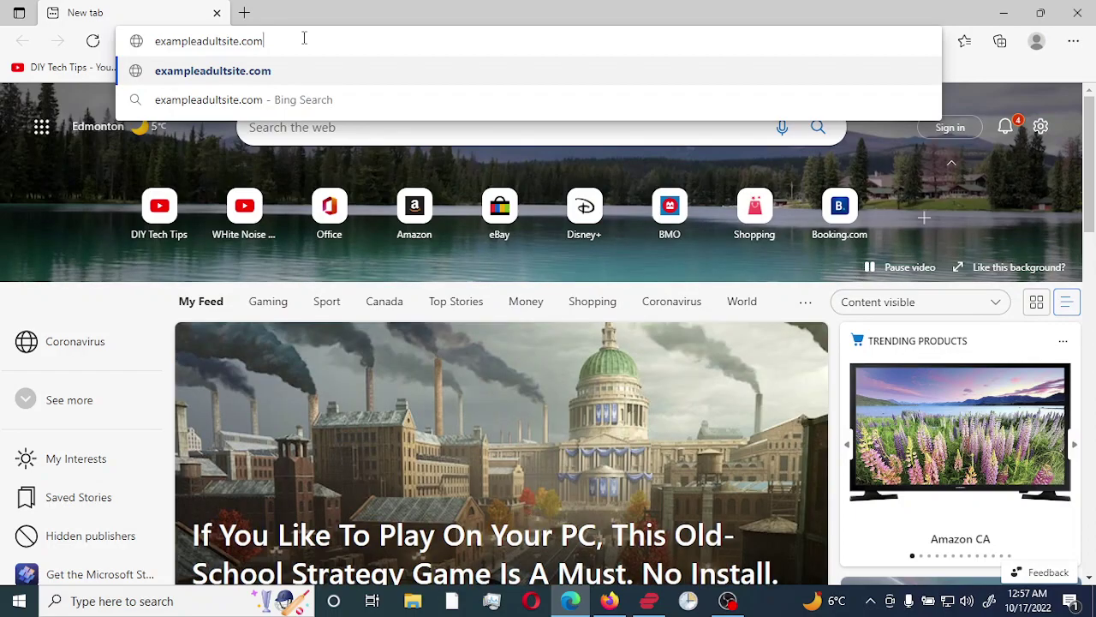
key("Return")
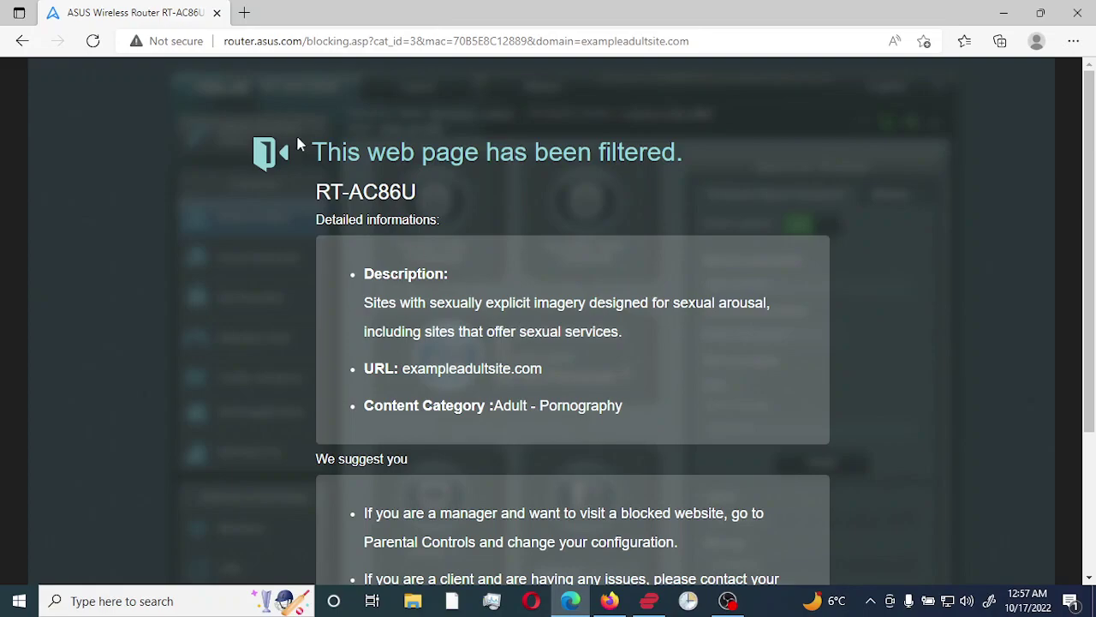
Close the filtered page and switch to the Parental Controls Time Scheduling tab
left_click(216, 13)
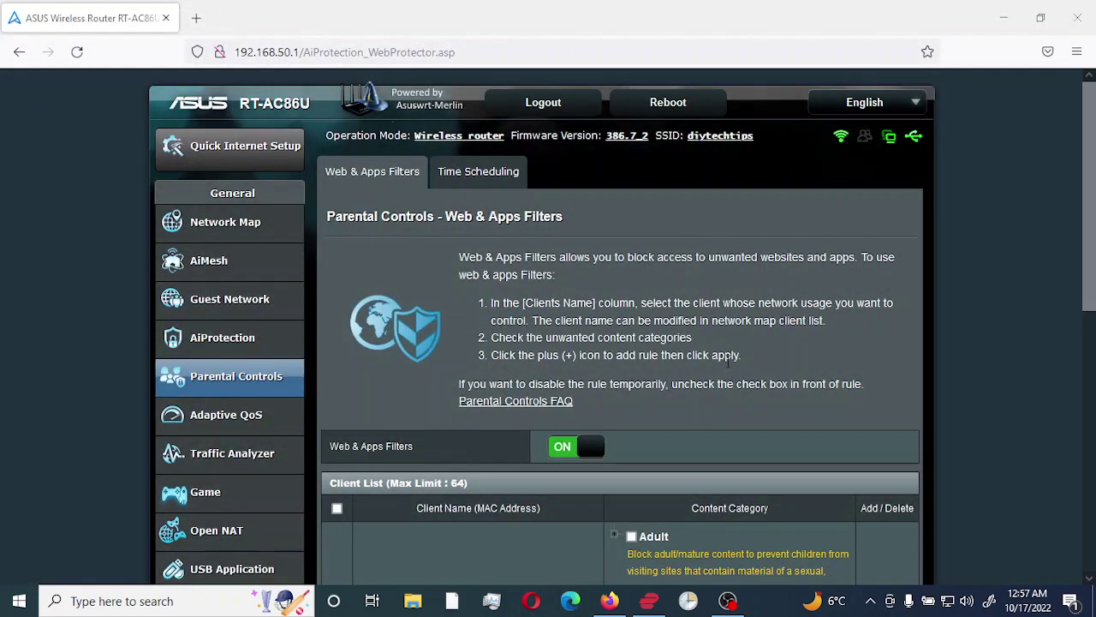
scroll(728, 360, "down", 3)
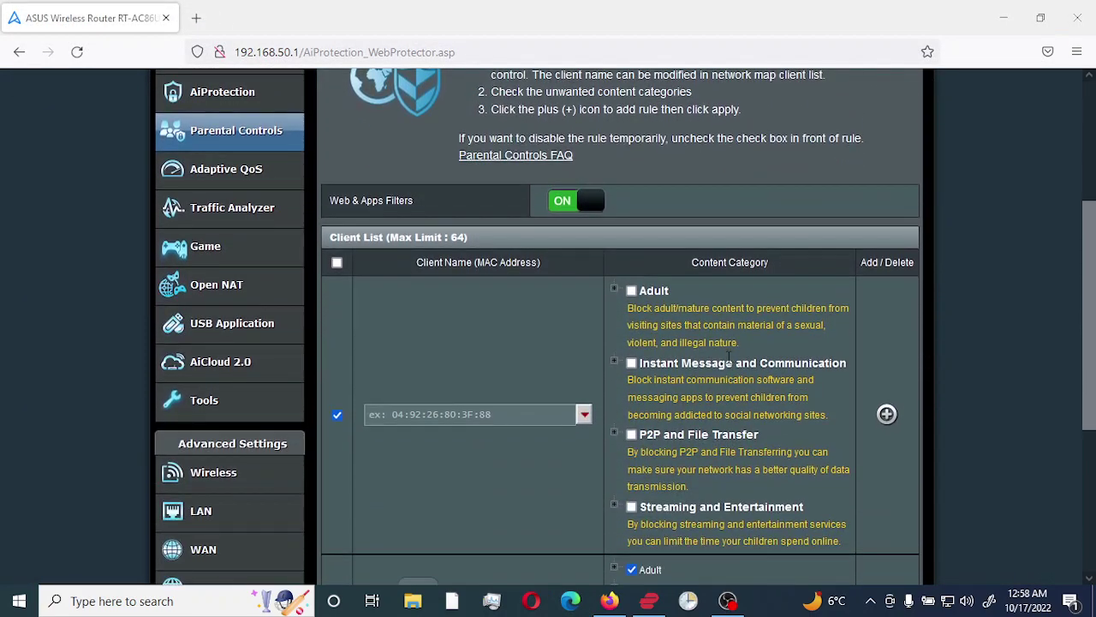
scroll(729, 358, "down", 1)
scroll(729, 358, "up", 4)
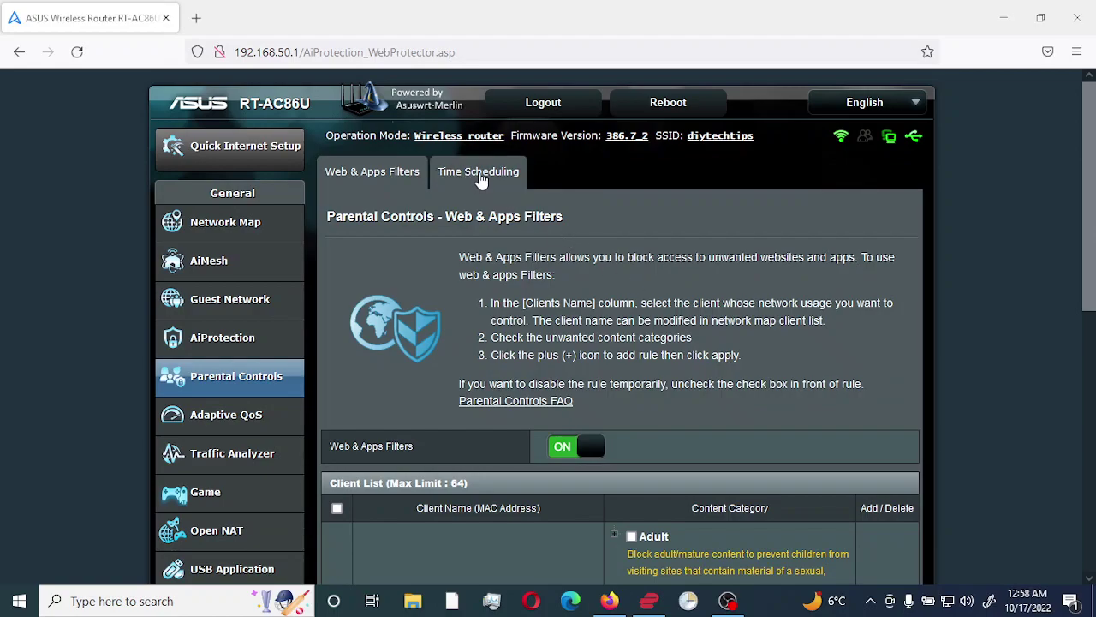
left_click(480, 175)
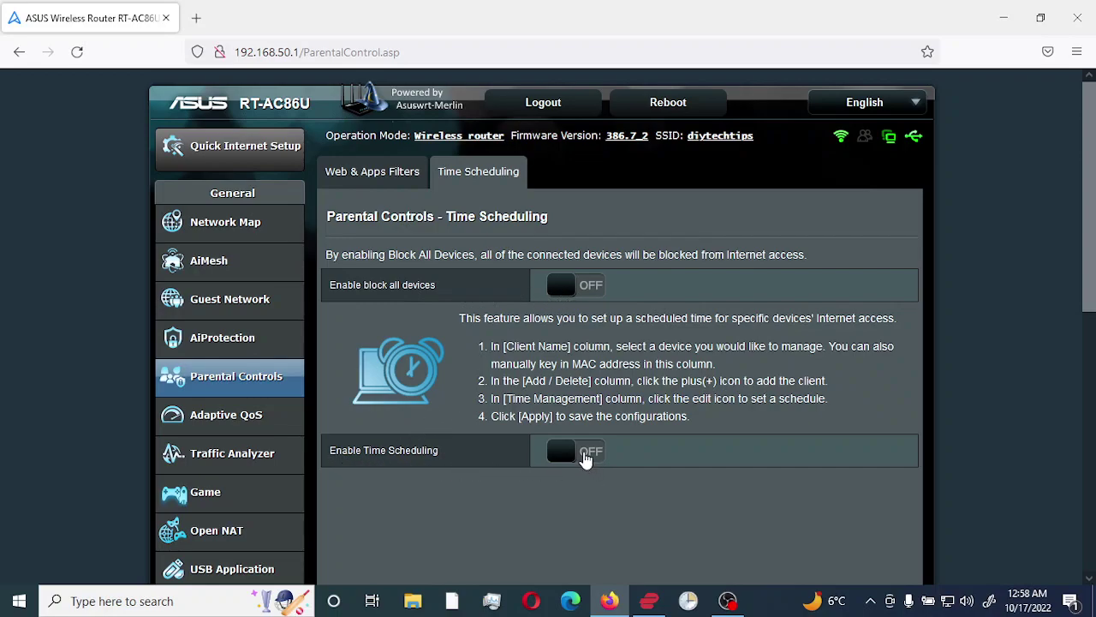
Switch Enable Time Scheduling on and scroll down to the empty Client List
left_click(580, 454)
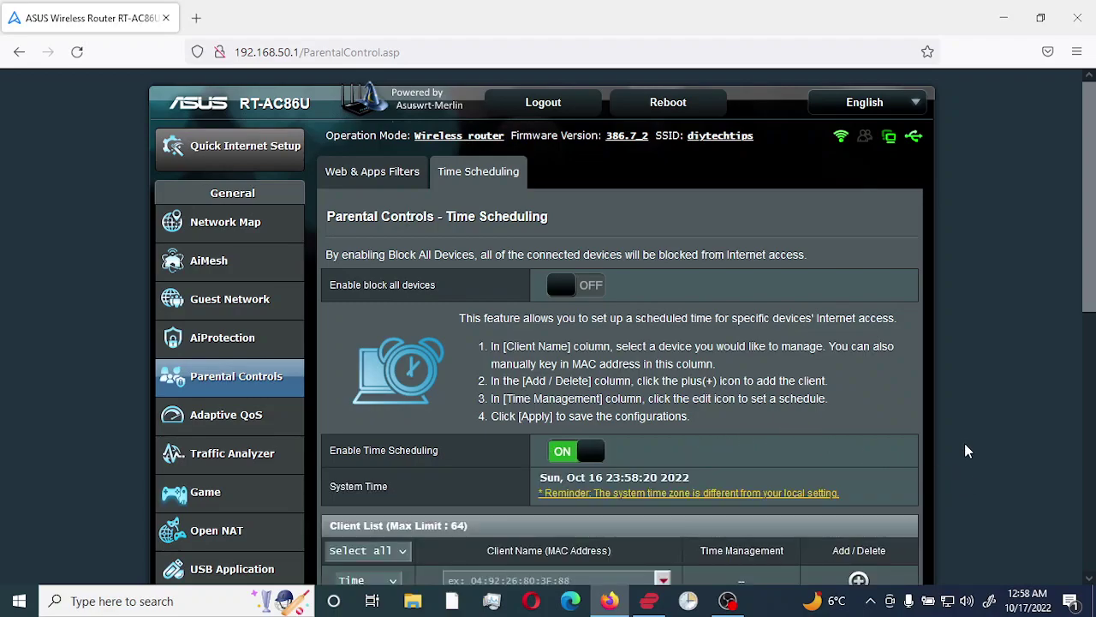
scroll(965, 423, "down", 3)
scroll(964, 423, "down", 2)
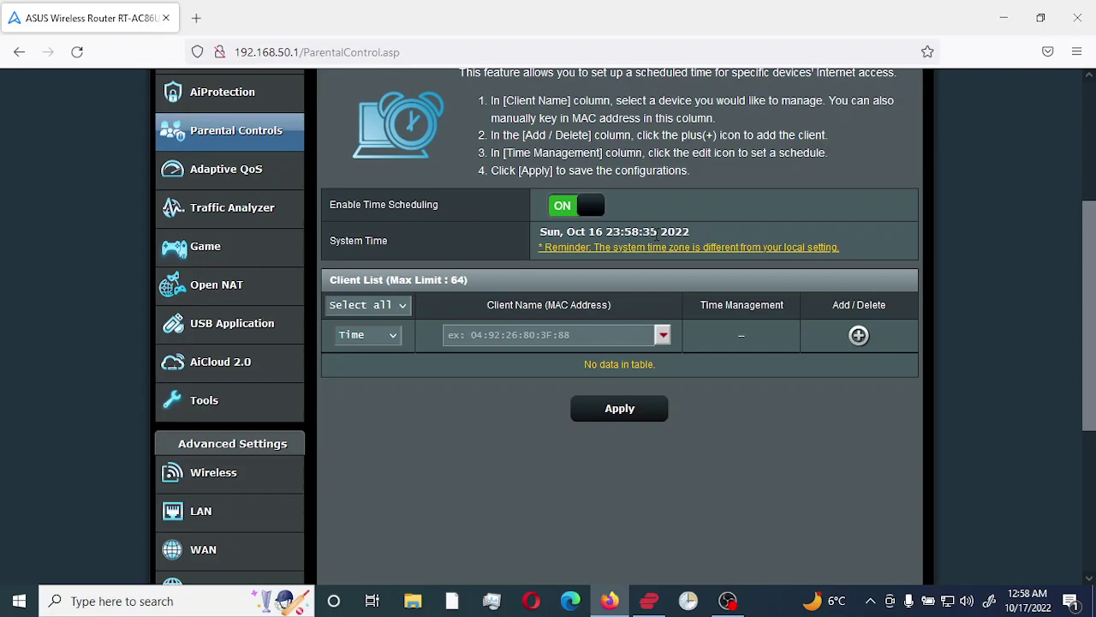
mouse_move(1021, 607)
Set the router time zone to (GMT-07:00) Mountain Time (US, Canada) and apply it
left_click(685, 250)
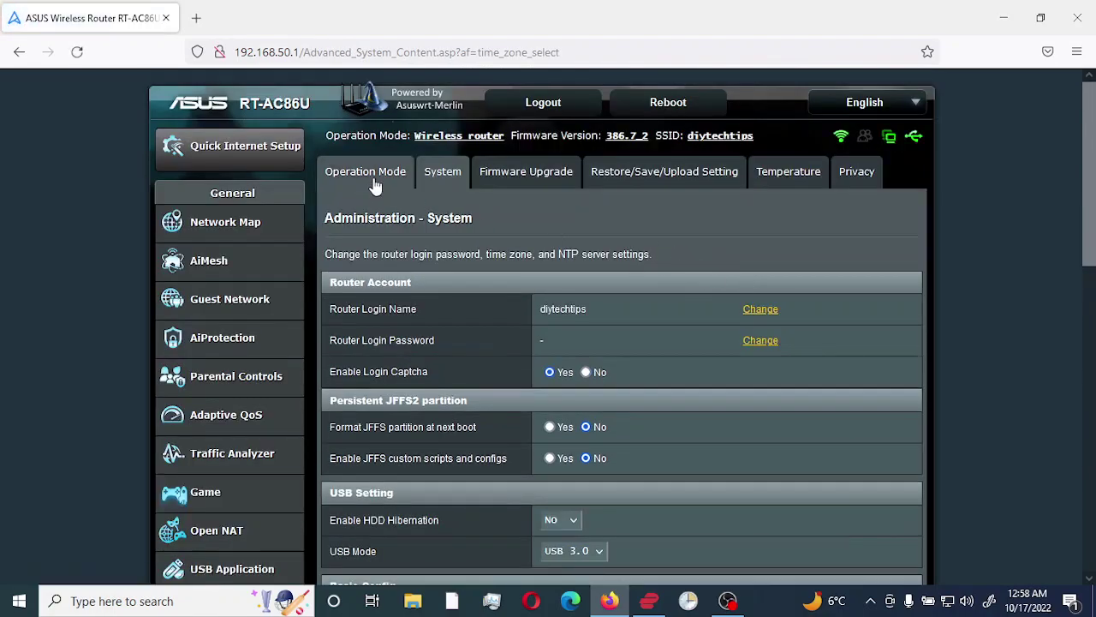
scroll(797, 376, "down", 3)
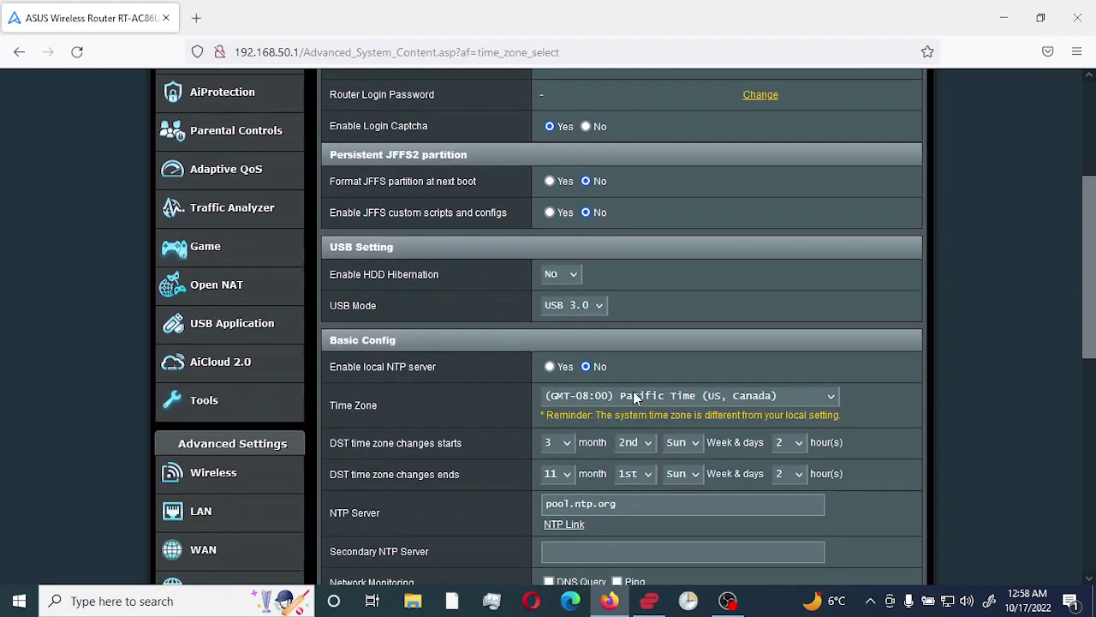
left_click(831, 398)
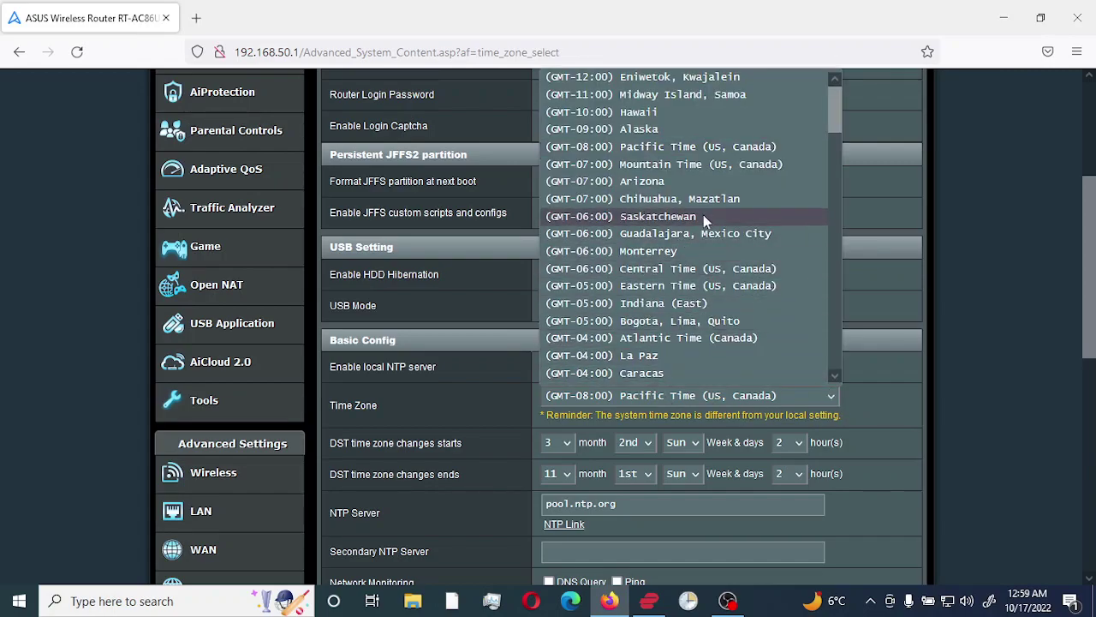
left_click(678, 164)
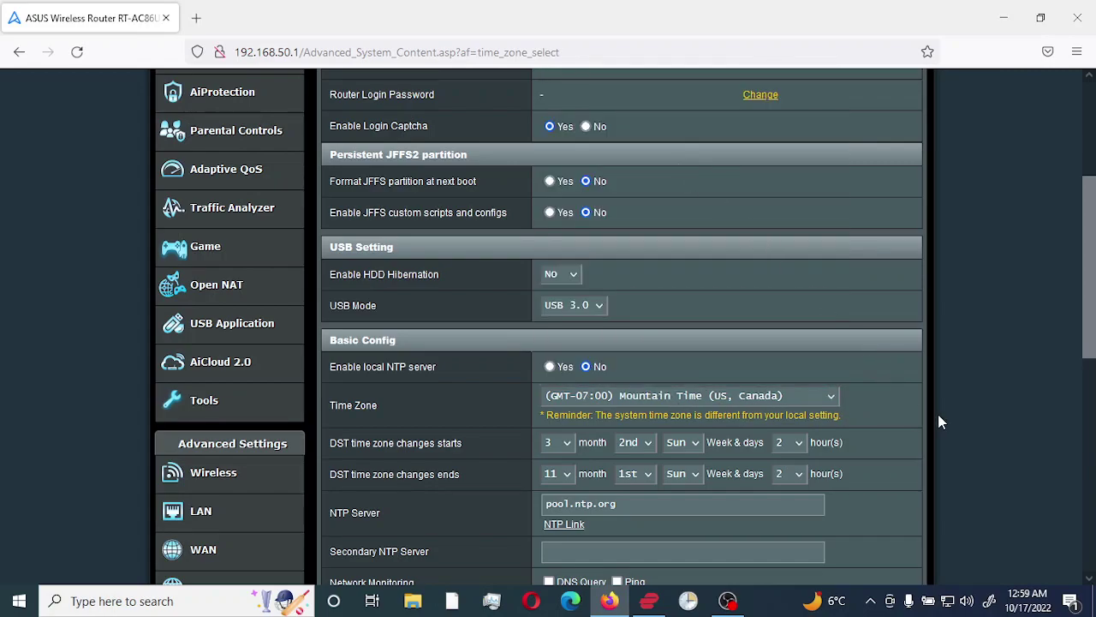
scroll(939, 421, "down", 10)
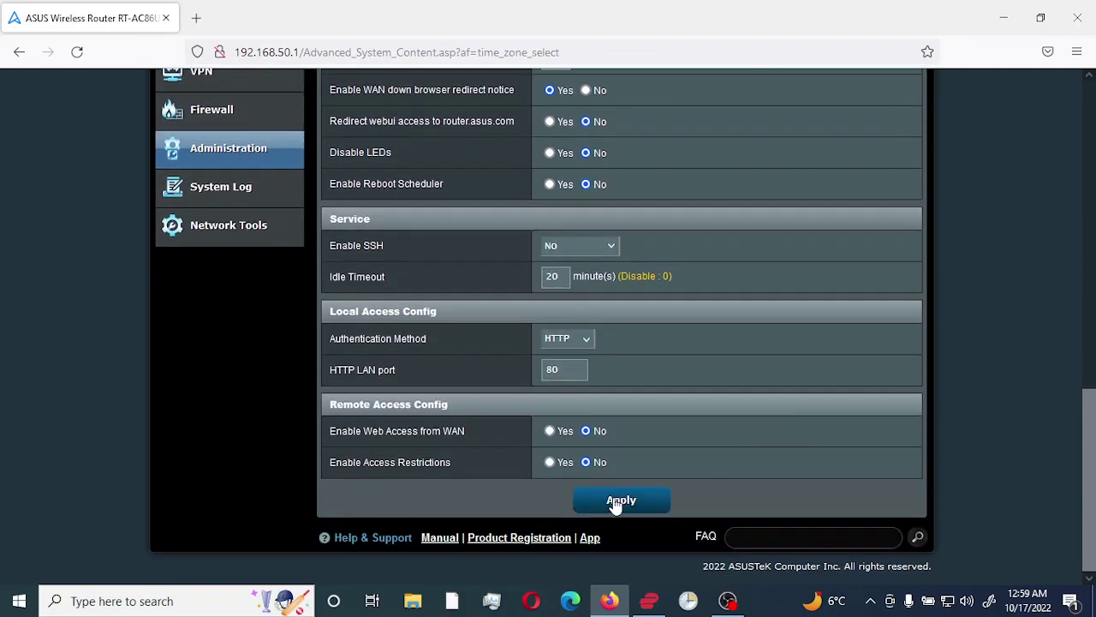
left_click(615, 504)
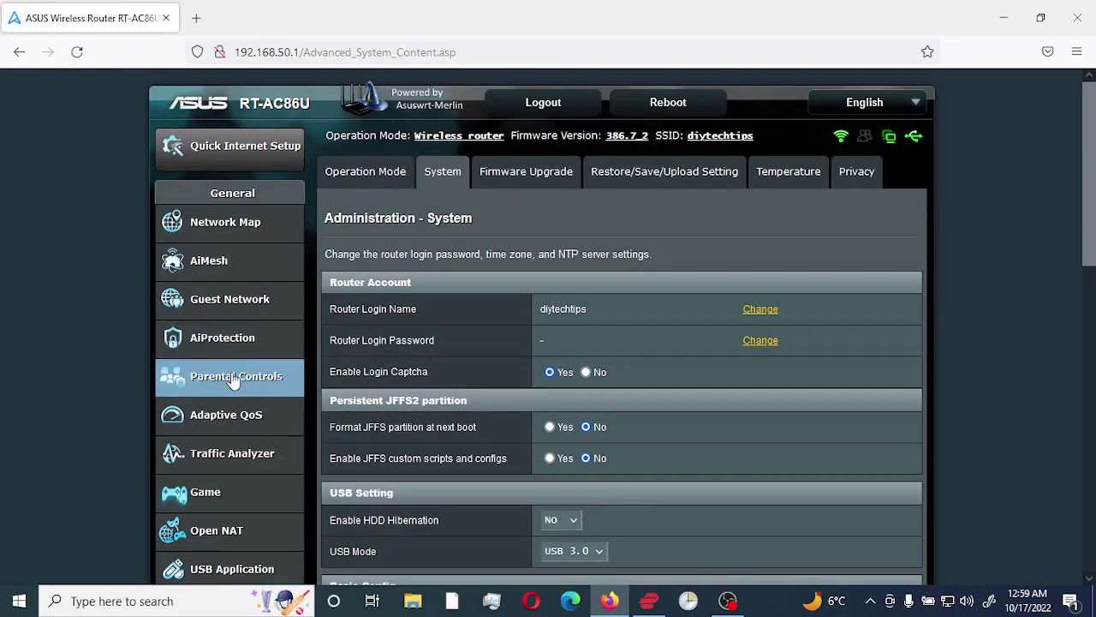
Switch Enable Time Scheduling on under Parental Controls > Time Scheduling
scroll(368, 339, "down", 5)
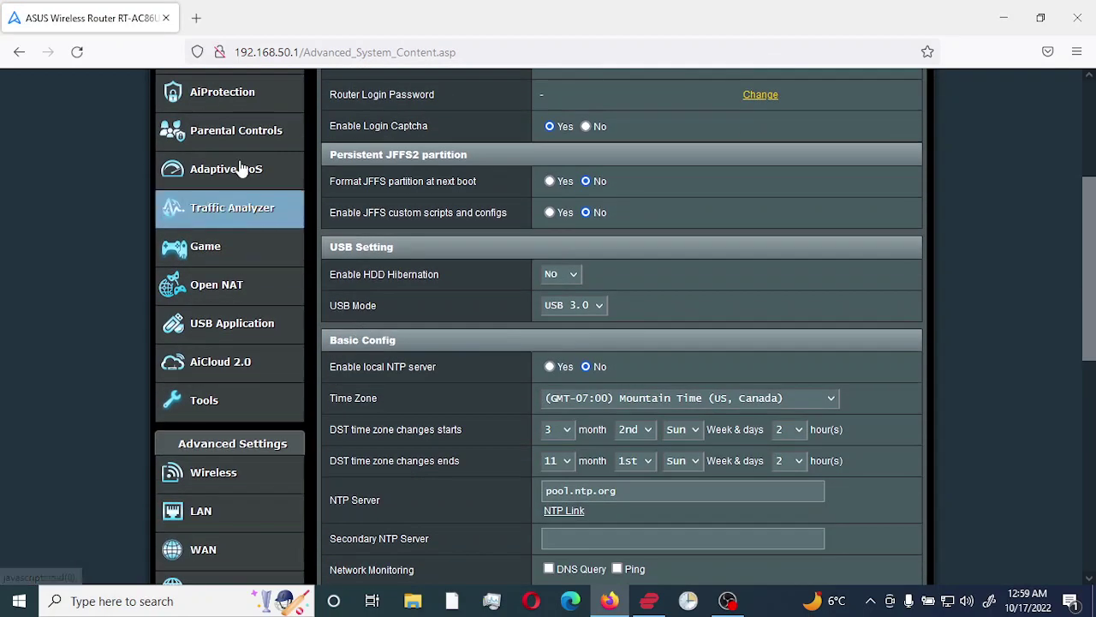
left_click(232, 130)
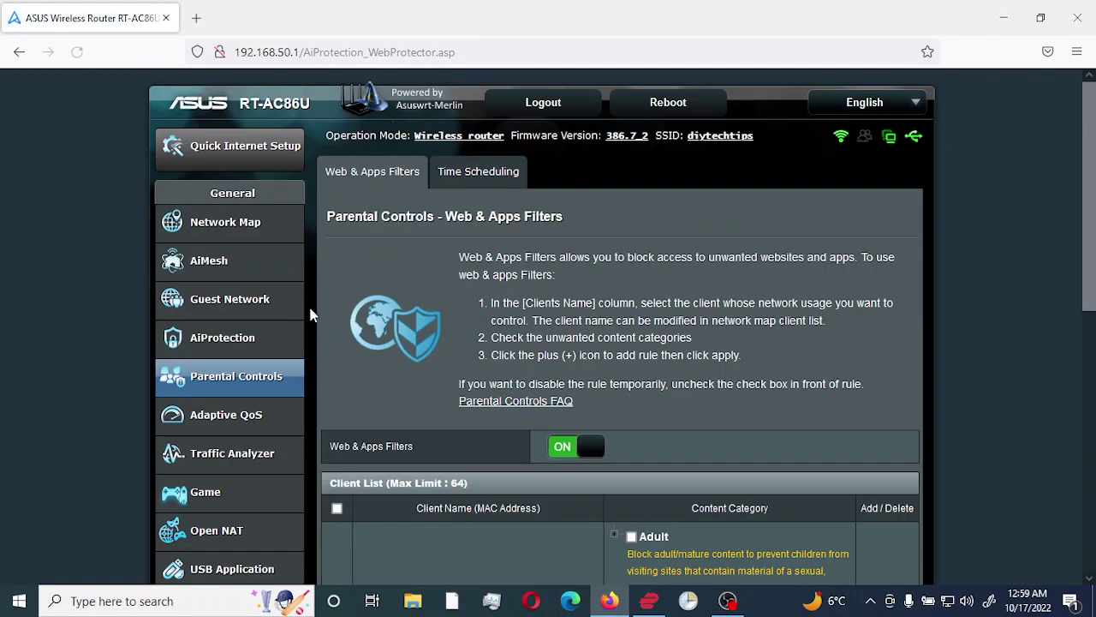
left_click(481, 176)
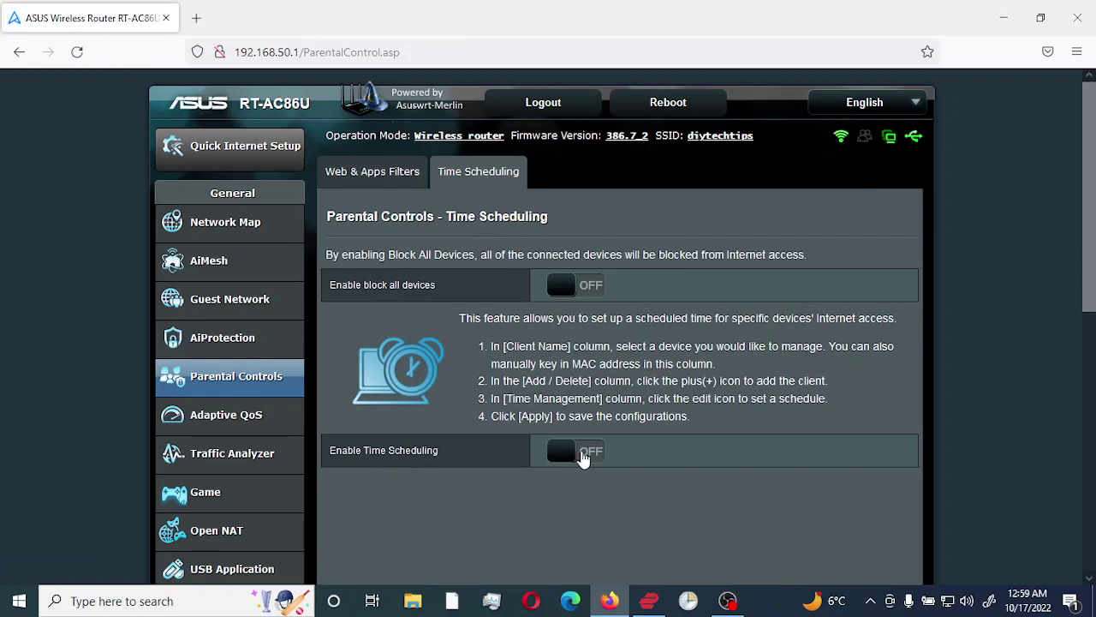
left_click(582, 458)
Pick the laptop from the client list and add it as a scheduled client
scroll(588, 265, "down", 3)
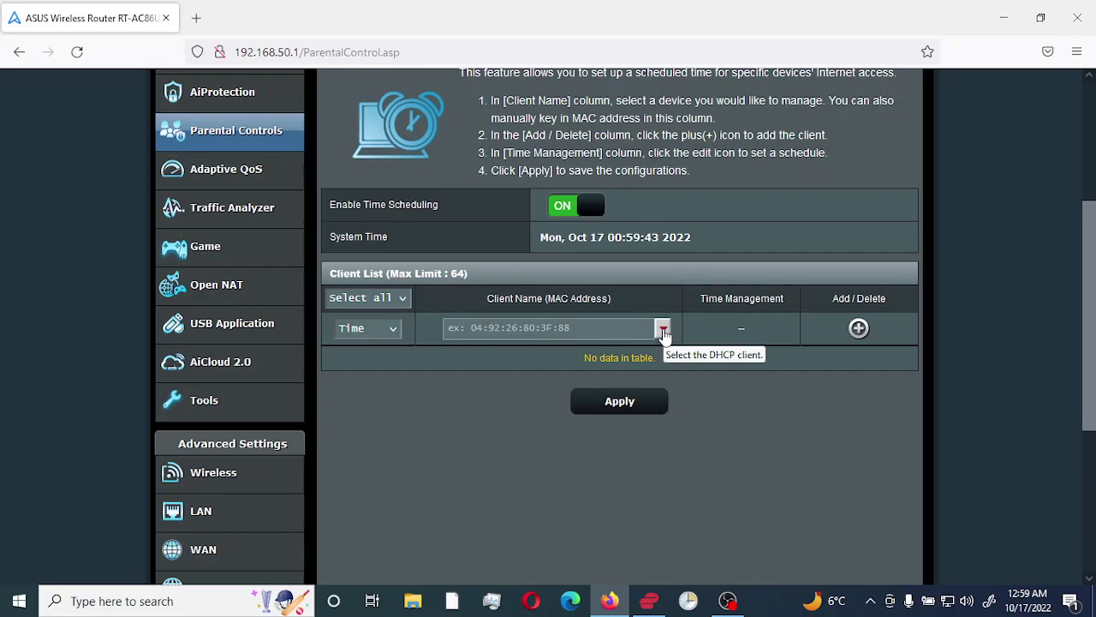
left_click(664, 331)
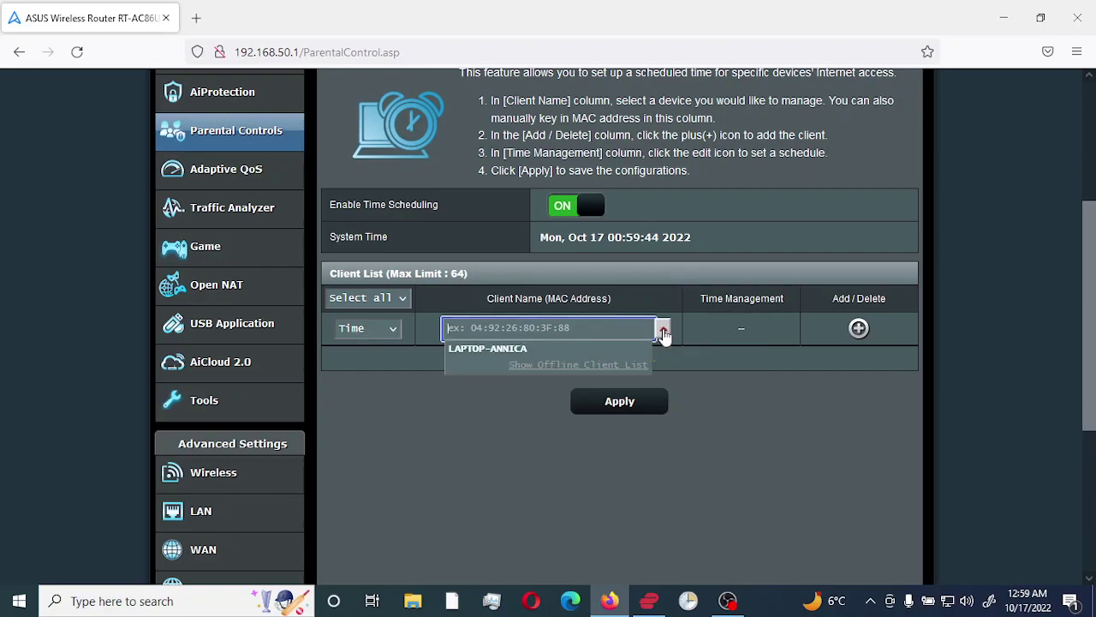
left_click(511, 351)
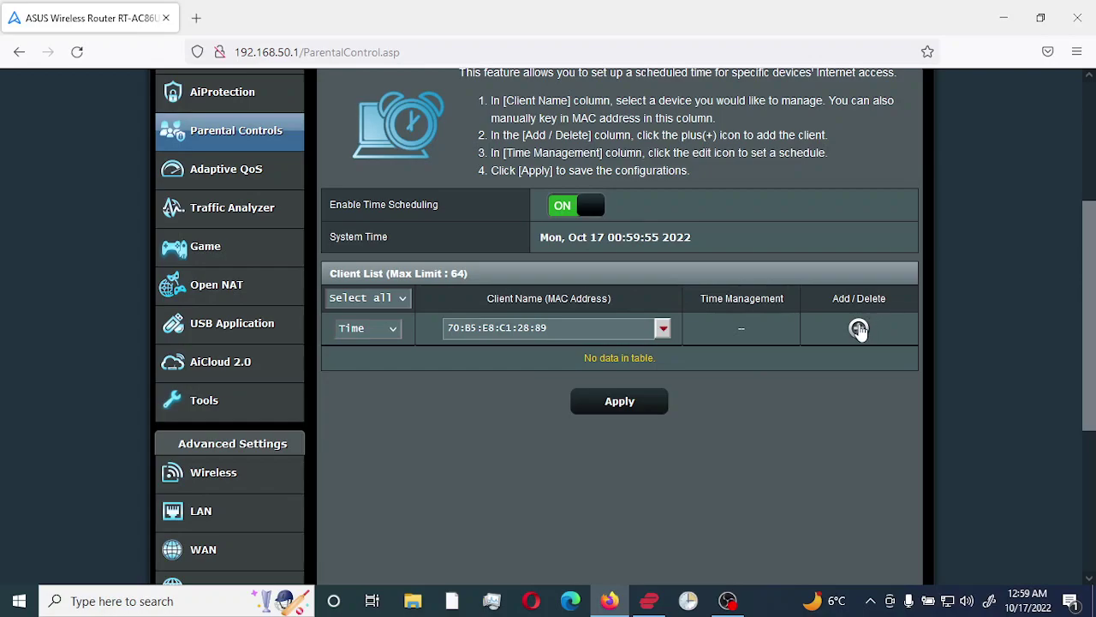
left_click(859, 329)
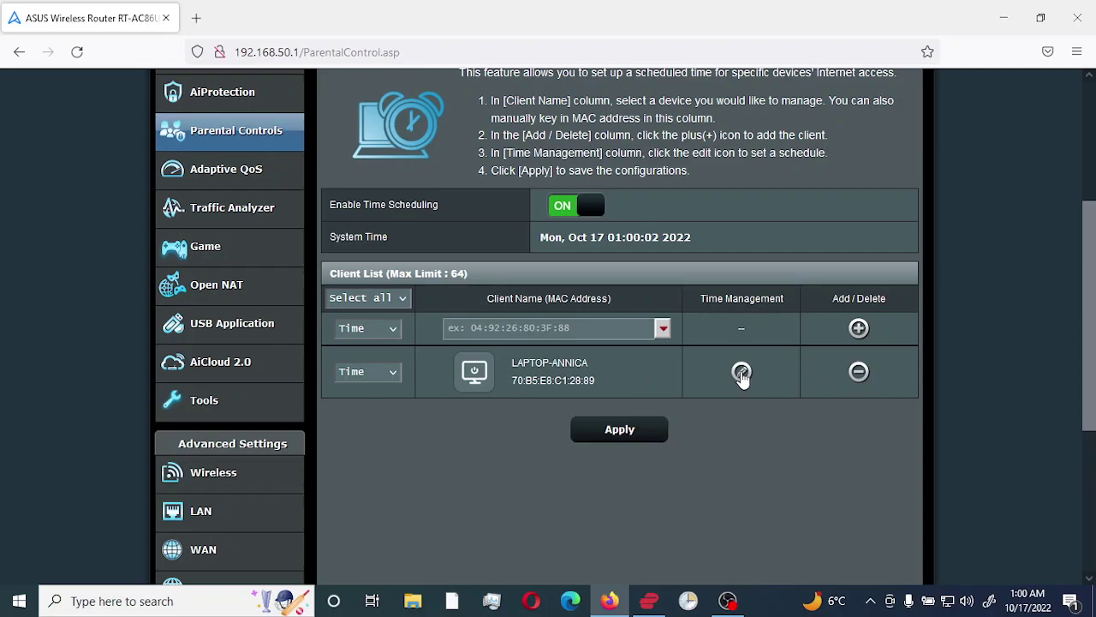
Delete the laptop's existing weekday and weekend offtime entries
left_click(741, 373)
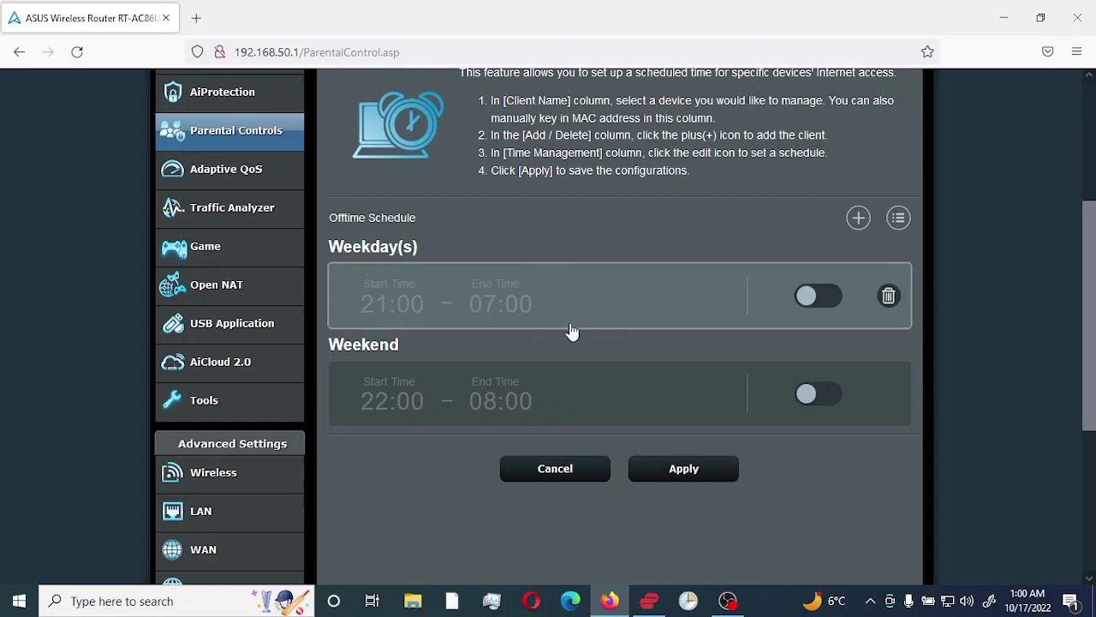
left_click(888, 296)
left_click(889, 296)
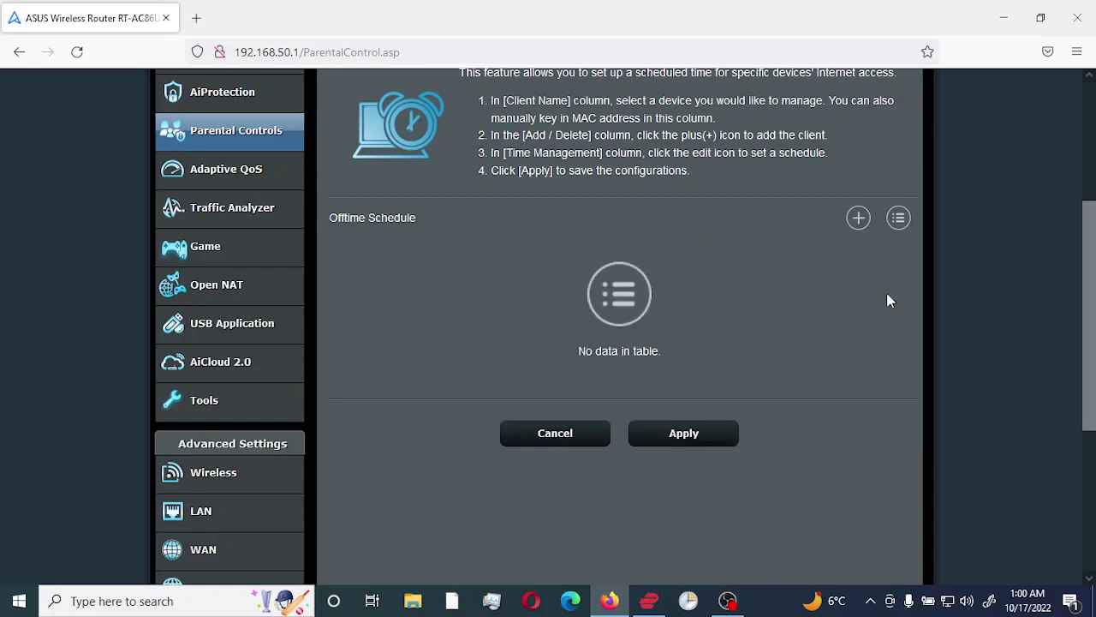
Add a new Monday offtime block from 01:01 to 01:02
left_click(859, 220)
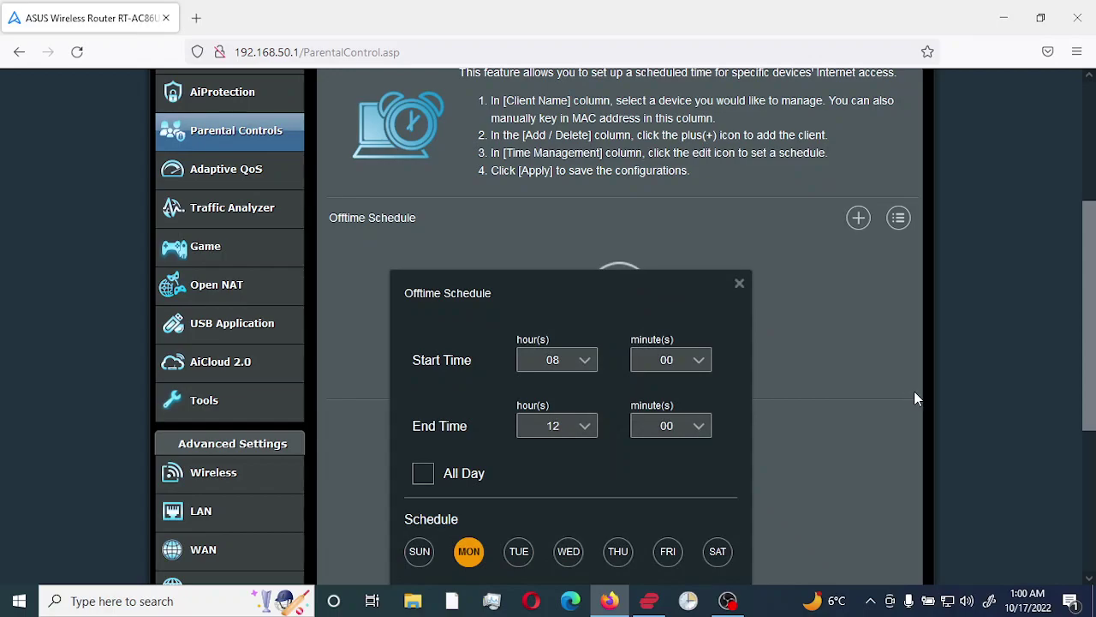
scroll(914, 398, "down", 1)
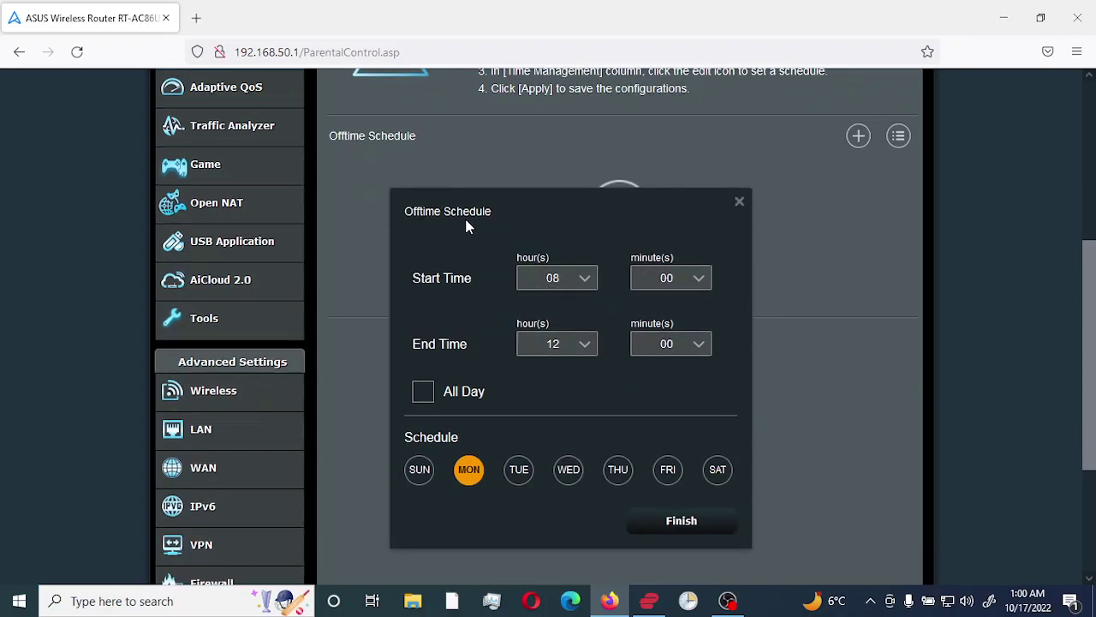
double_click(555, 277)
type("01")
left_click(700, 281)
double_click(676, 278)
type("01")
double_click(560, 344)
type("00")
double_click(673, 343)
type("0")
left_click(683, 528)
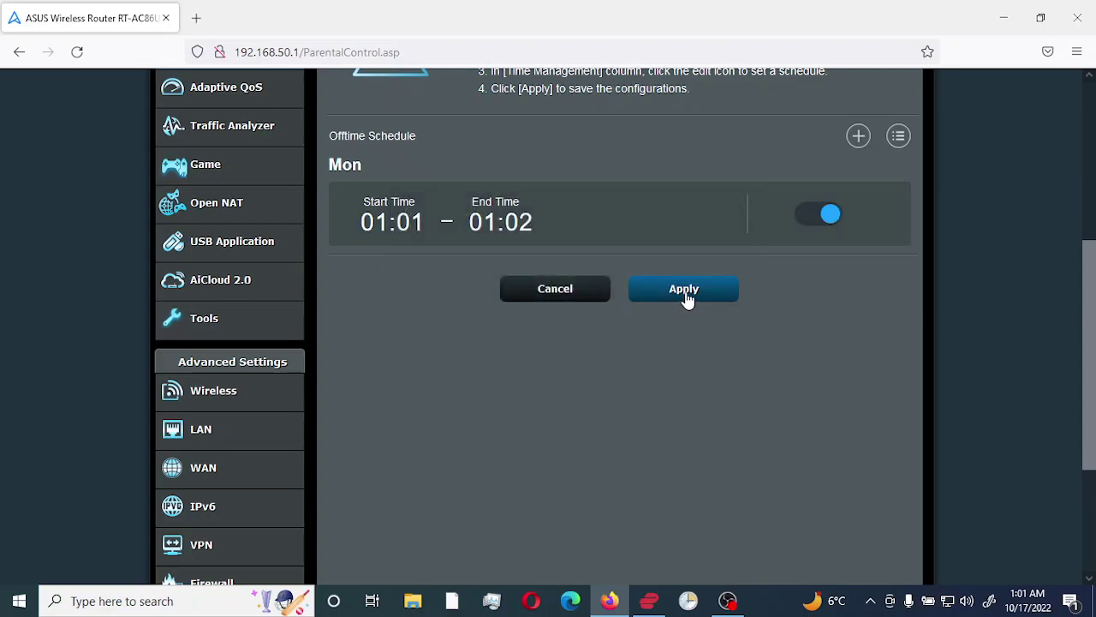
Apply the new offtime schedule and the Time Scheduling client list
left_click(686, 296)
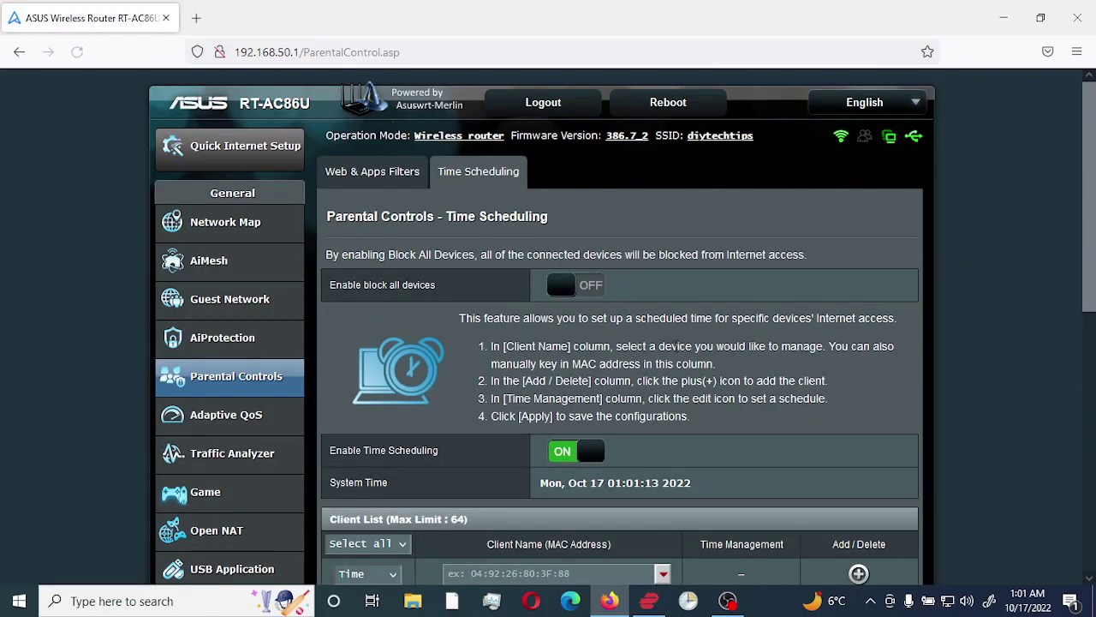
scroll(698, 353, "down", 3)
scroll(698, 354, "down", 1)
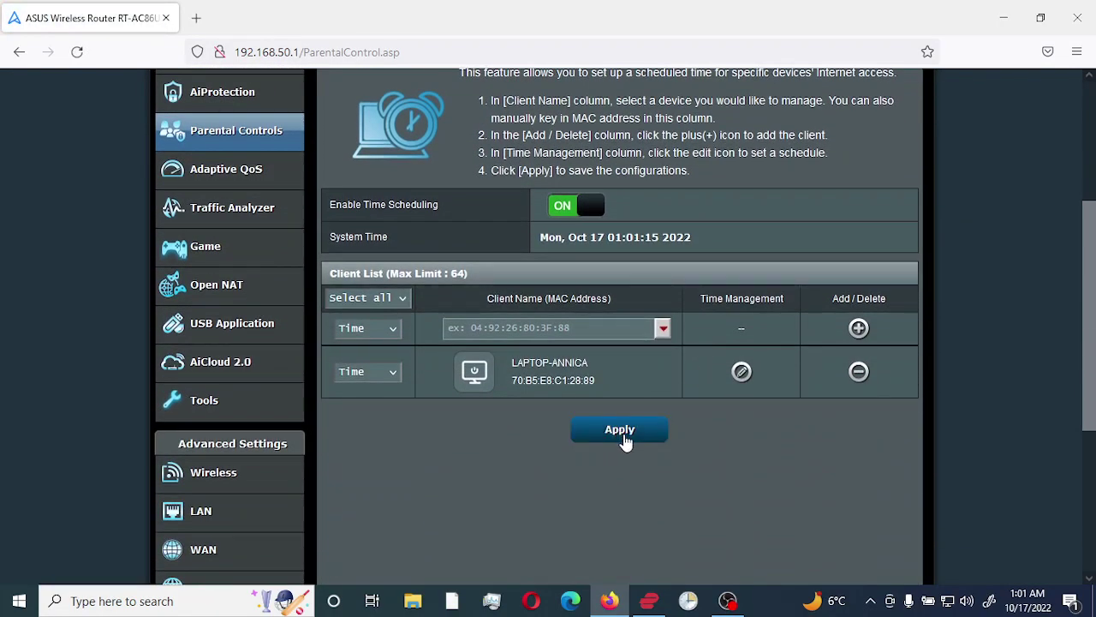
left_click(624, 437)
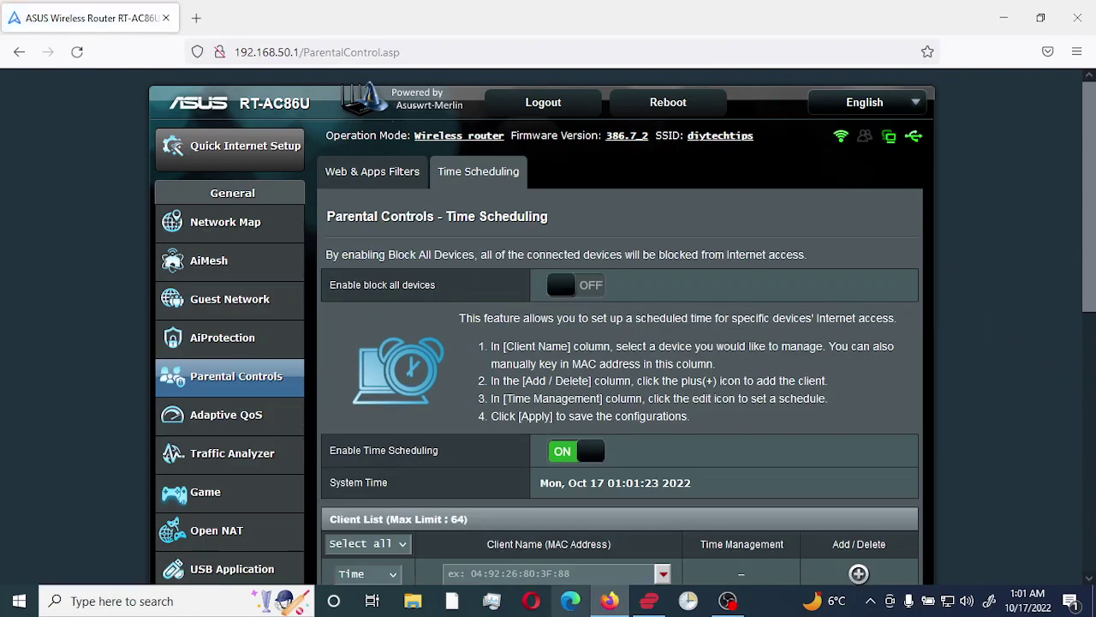
Check Edge shows 'This device is now unable to access the Internet', then close the msn.com and duplicate ASUS tabs
left_click(567, 602)
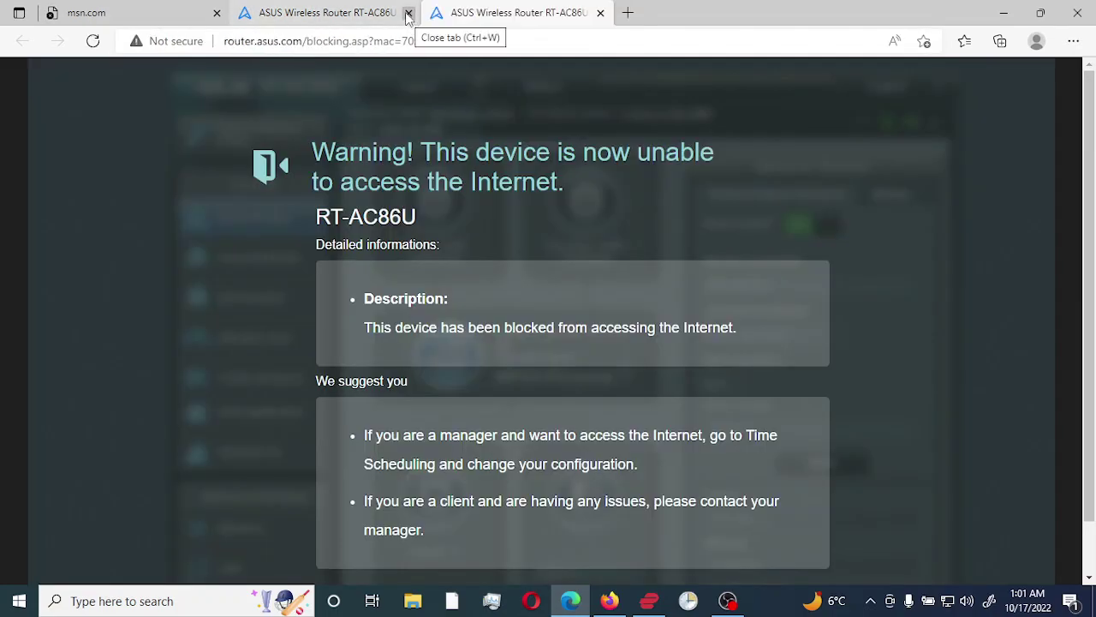
left_click(408, 13)
left_click(216, 12)
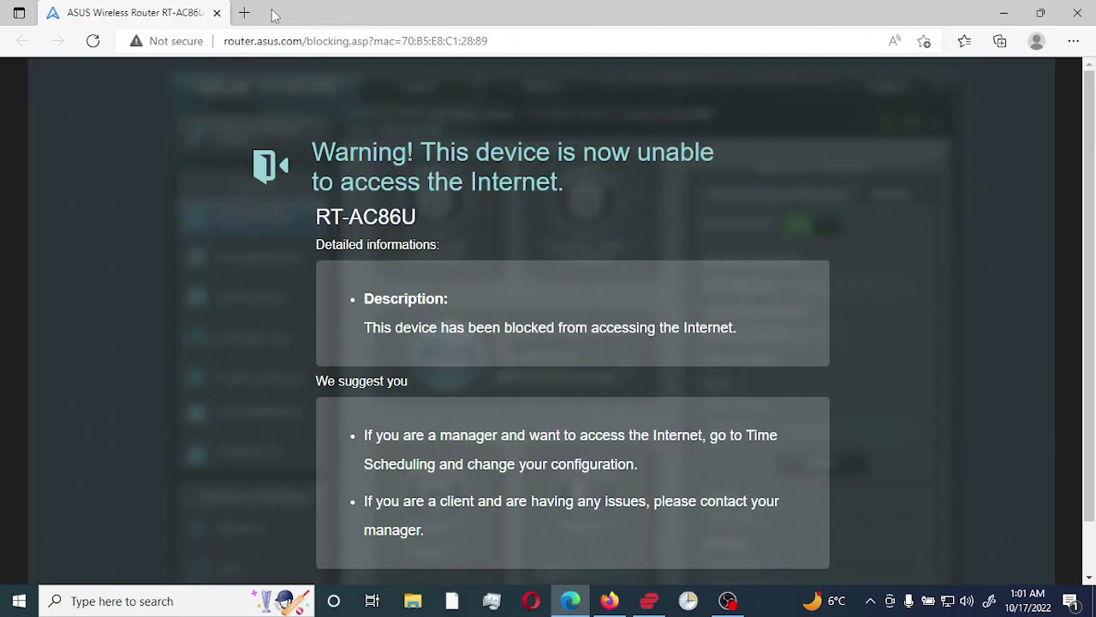
Close the last Edge tab and scroll the Parental Controls page to the Time Scheduling client list
left_click(217, 13)
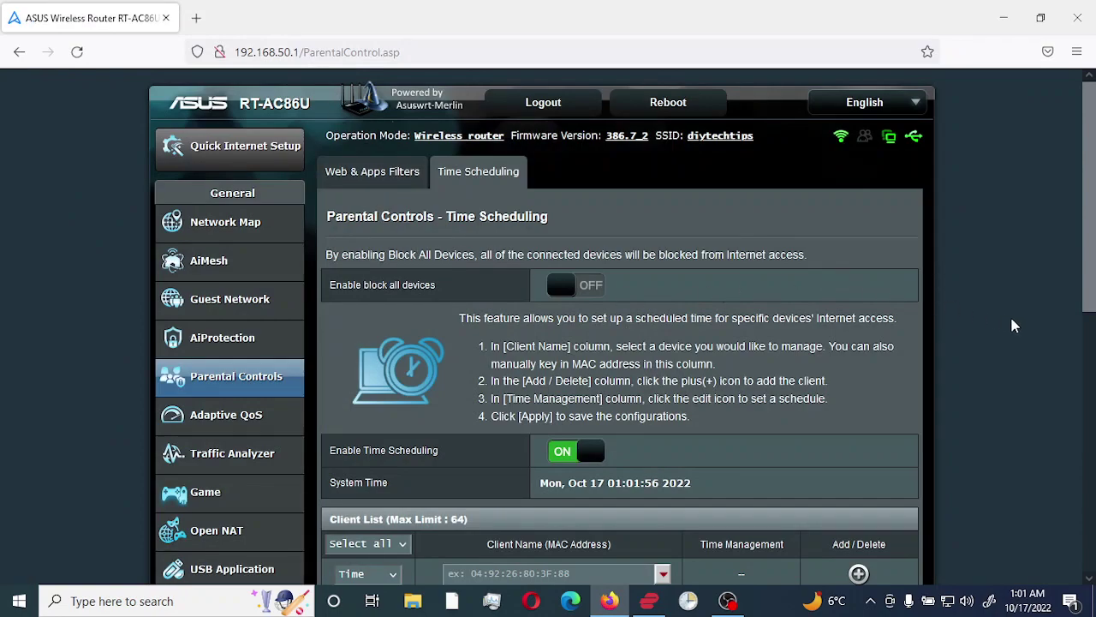
scroll(1013, 325, "down", 1)
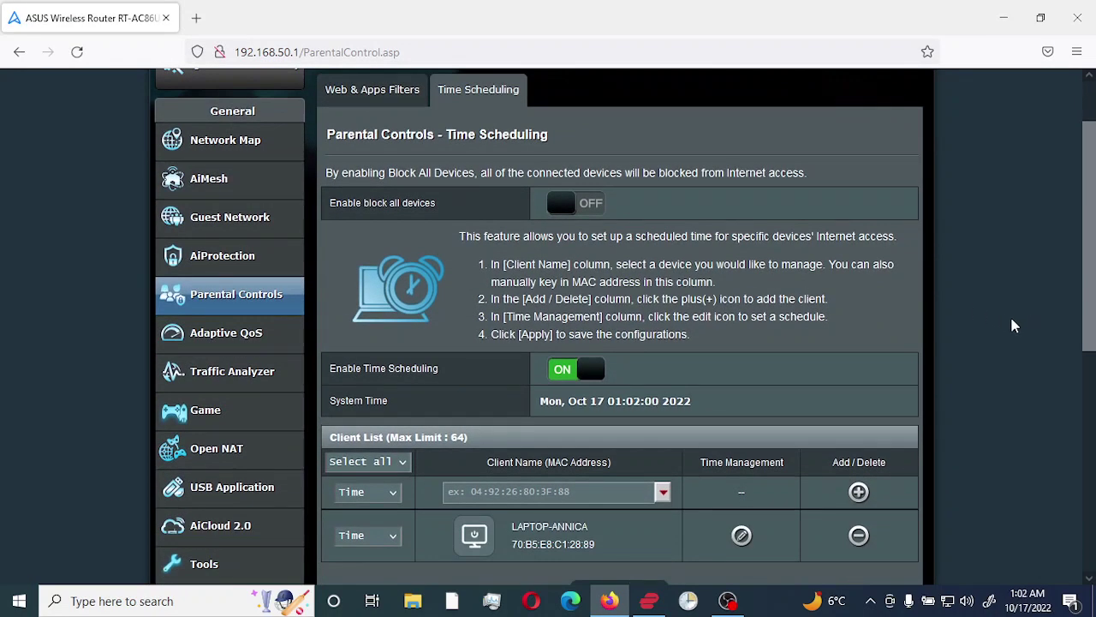
scroll(1012, 325, "down", 2)
scroll(588, 227, "up", 1)
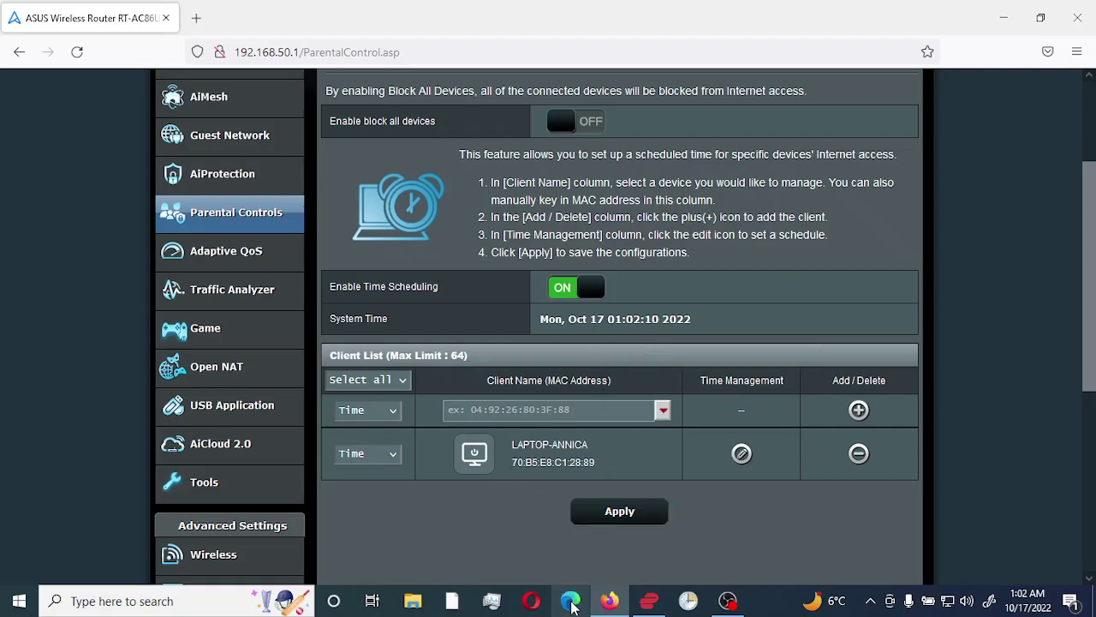
Load cnn.com and msn.com in Edge tabs to confirm browsing works, then close the MSN tab
left_click(571, 602)
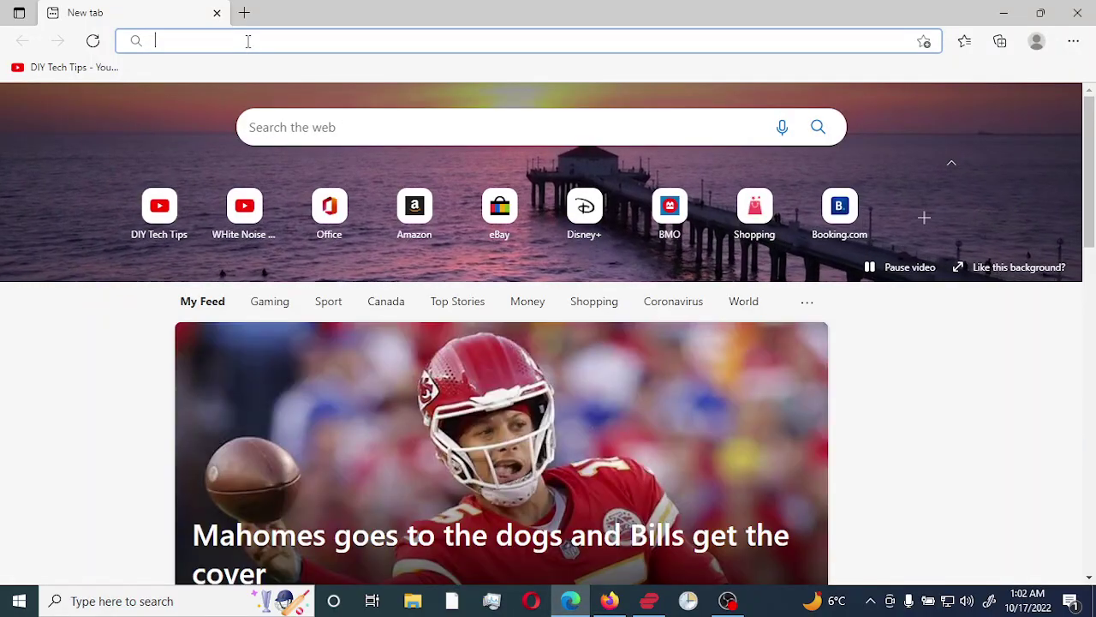
type("cnn.com")
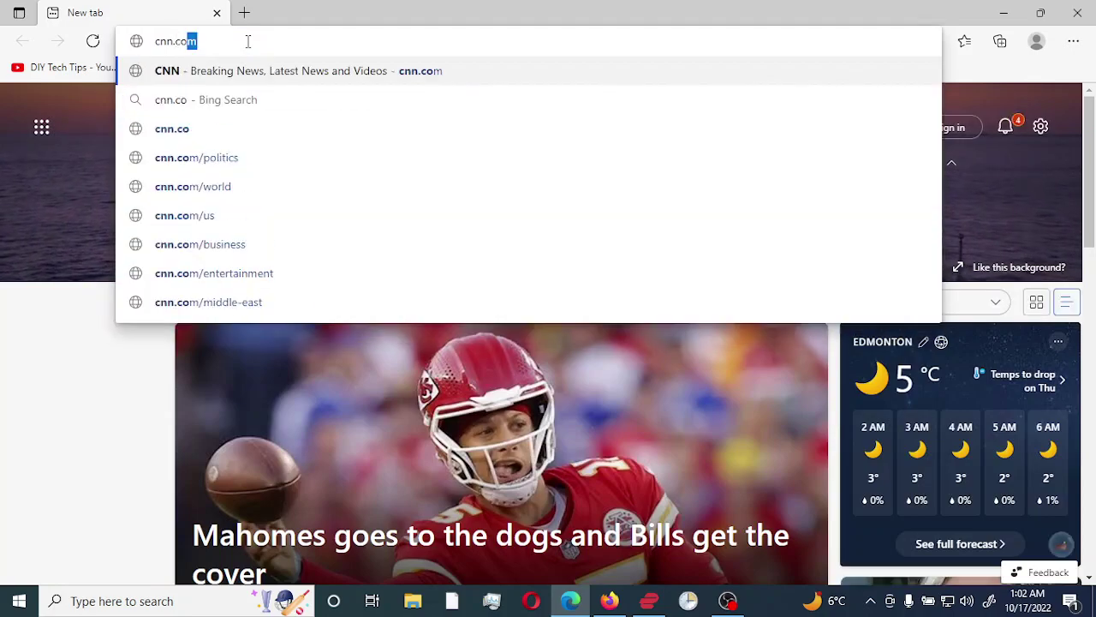
key("Return")
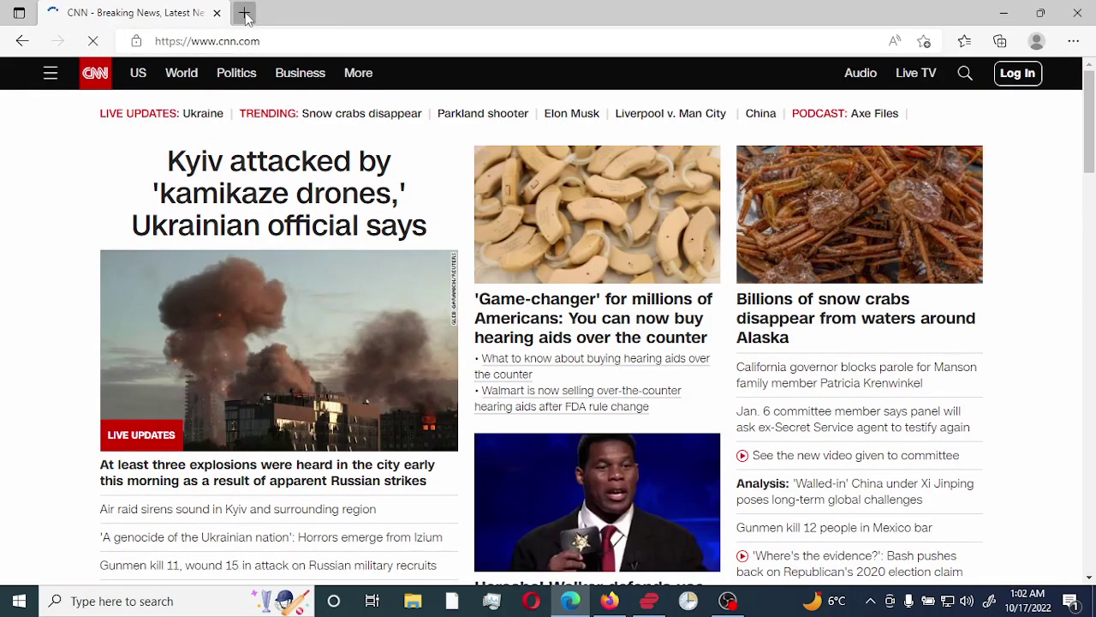
left_click(244, 13)
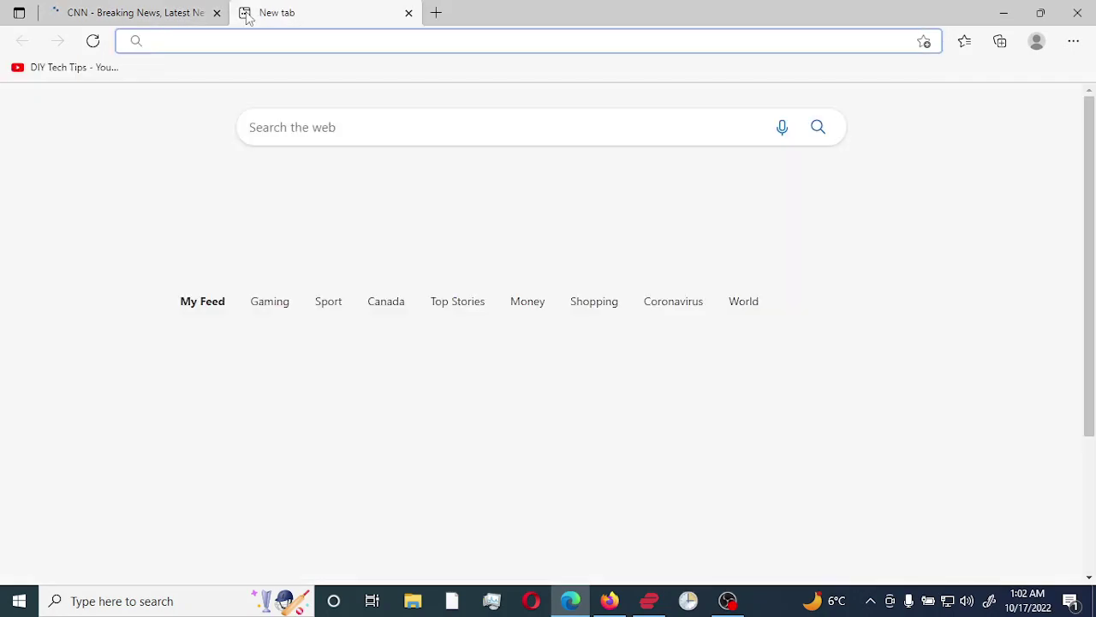
type("msn.com")
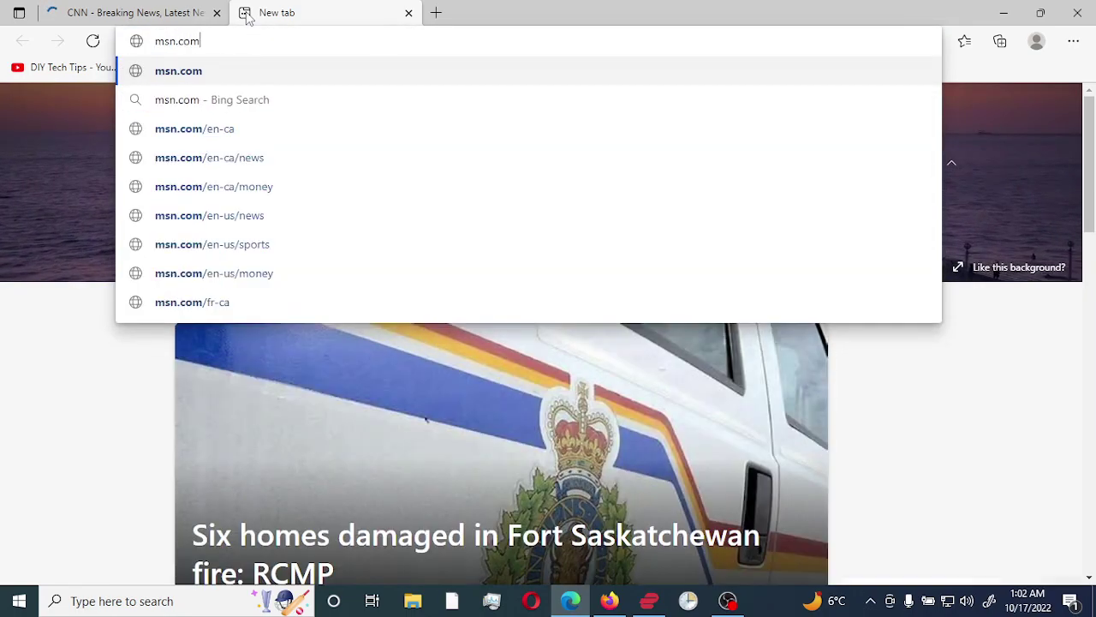
key("Return")
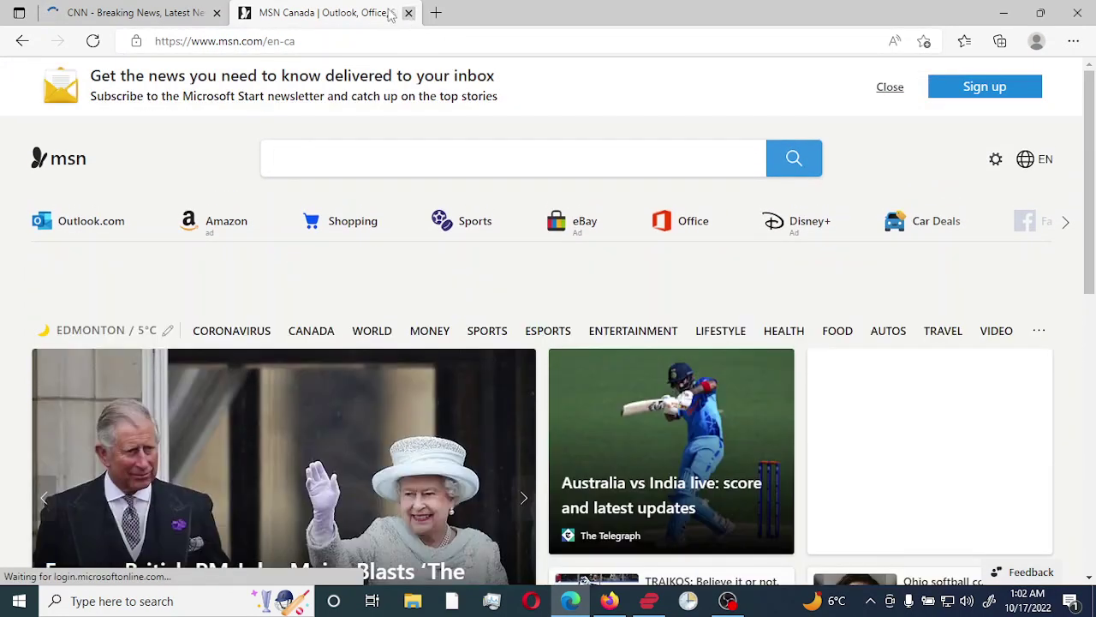
left_click(409, 13)
Close Edge and open Administration from the Advanced Settings sidebar
left_click(216, 12)
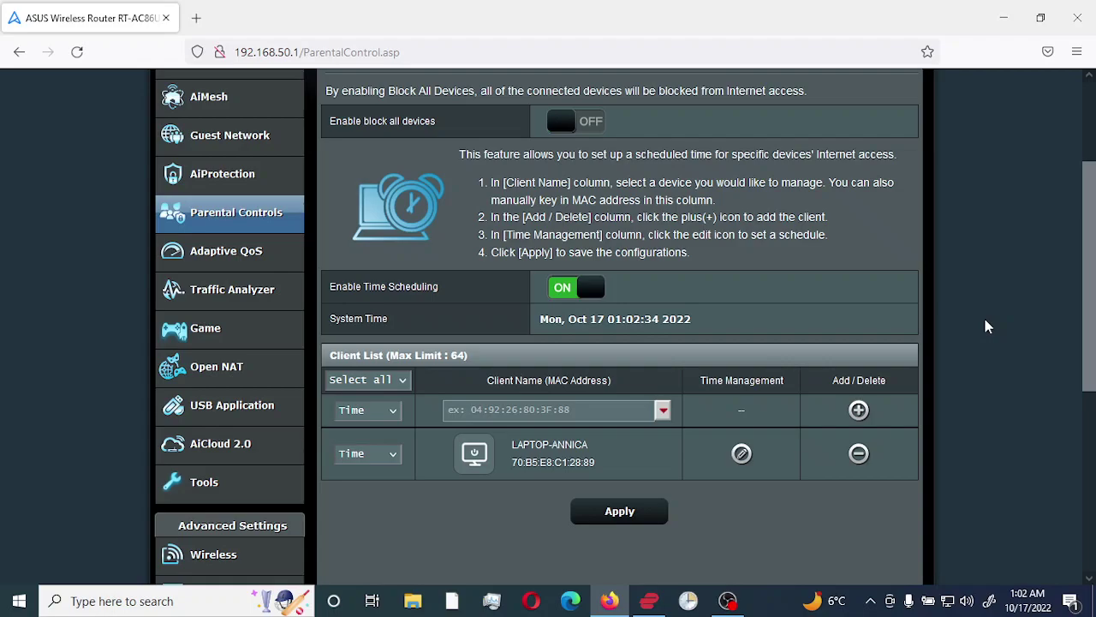
scroll(985, 326, "down", 2)
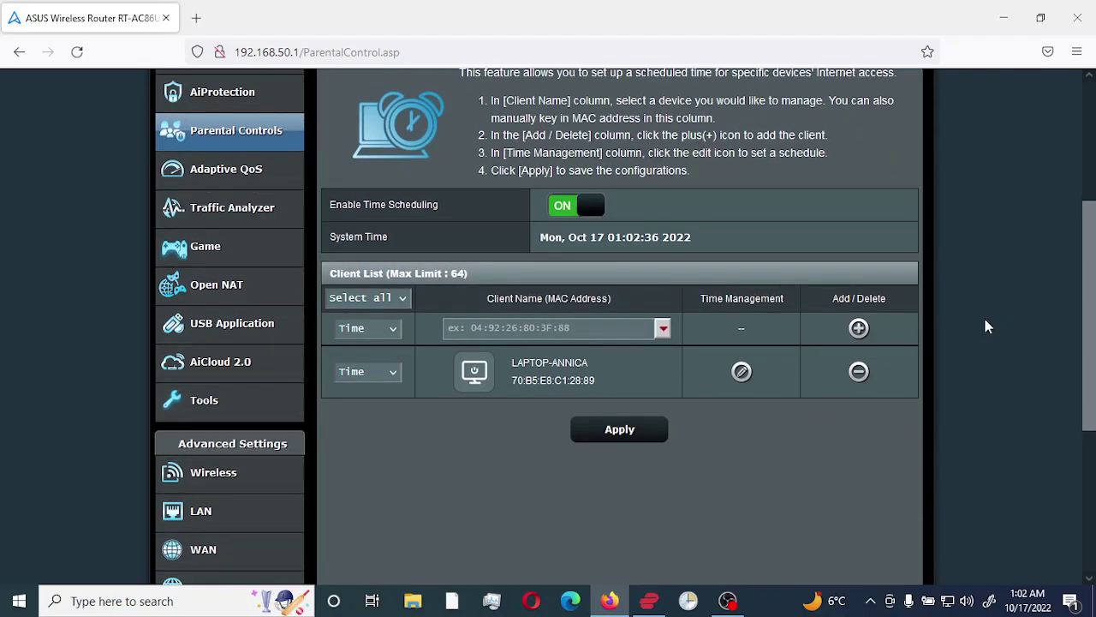
scroll(985, 326, "up", 4)
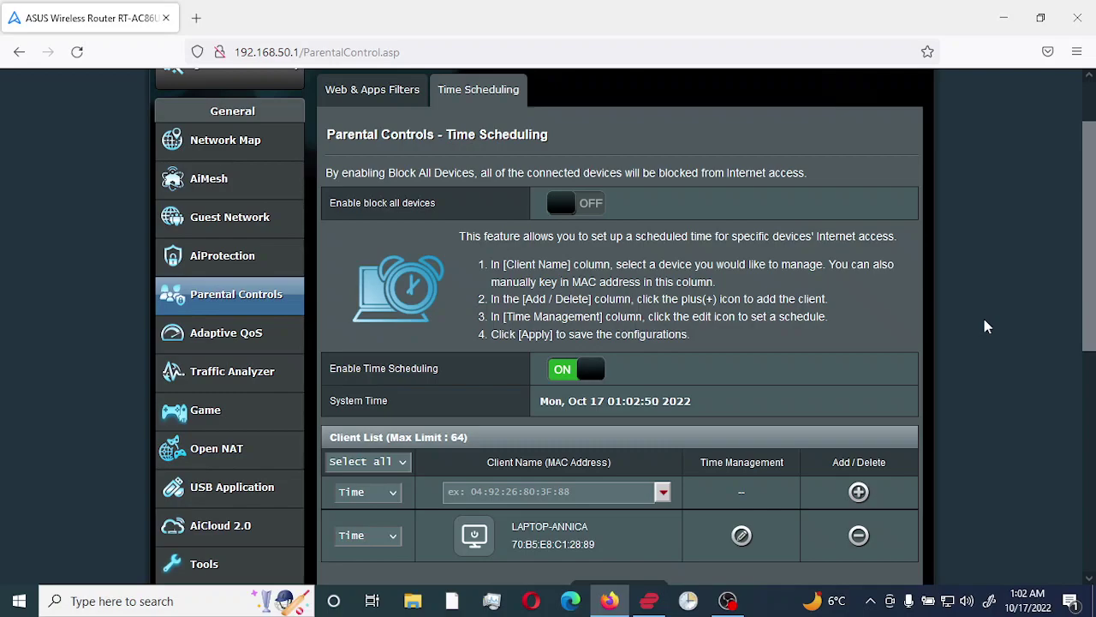
scroll(985, 323, "down", 1)
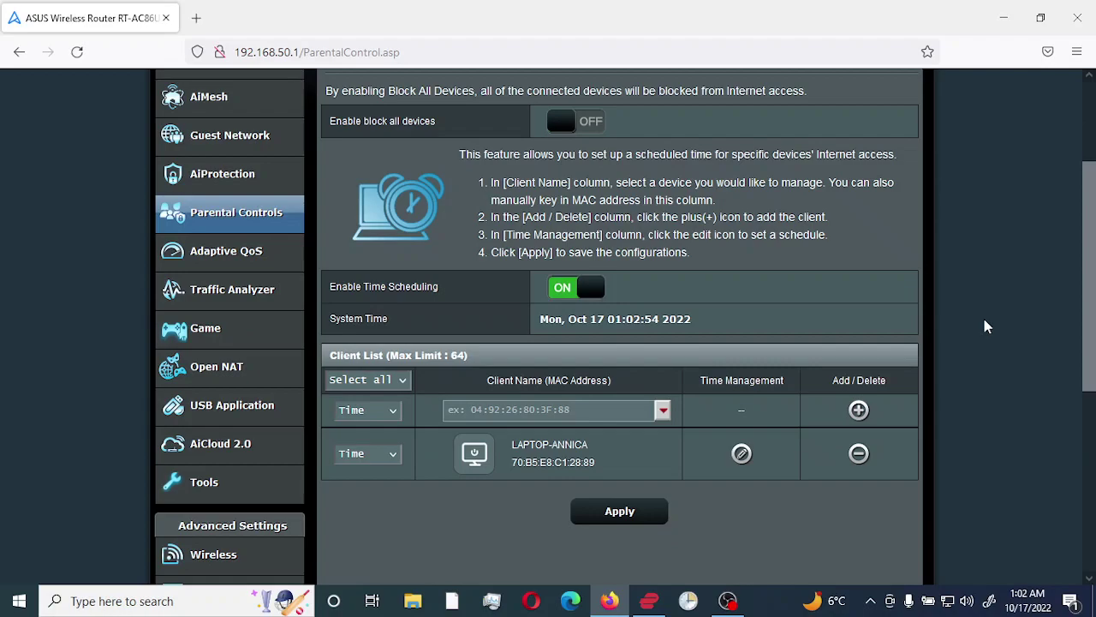
scroll(985, 325, "down", 2)
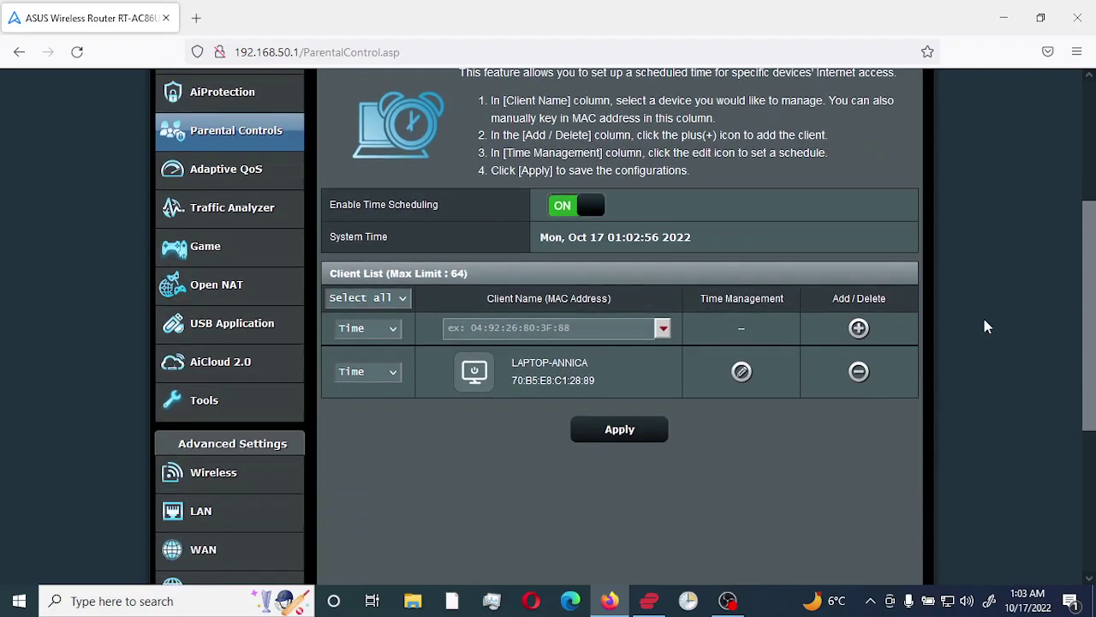
scroll(985, 326, "down", 1)
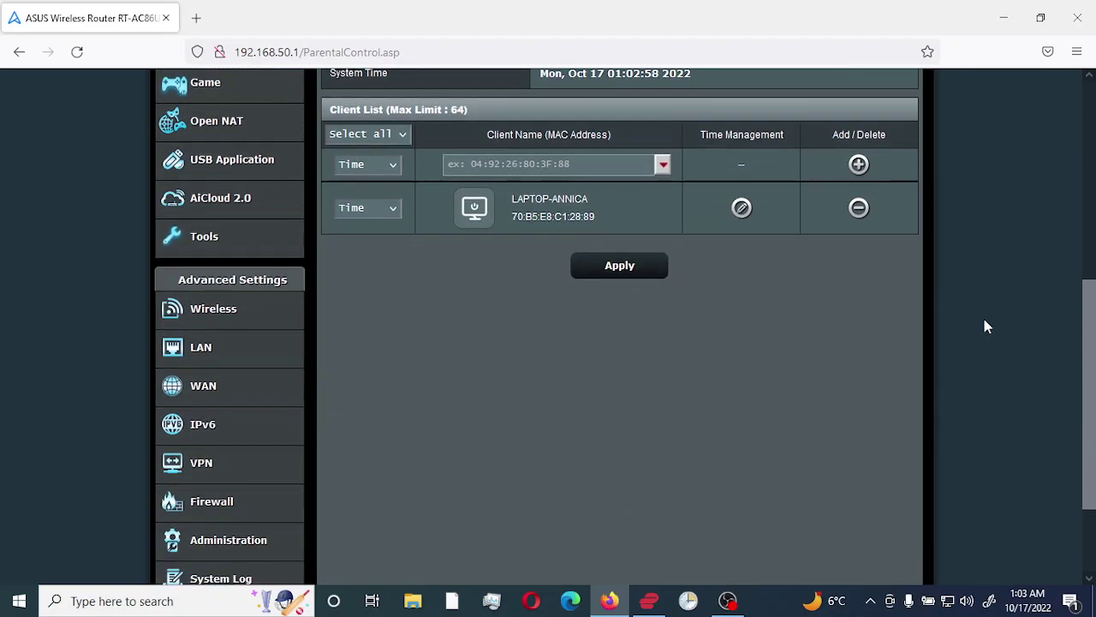
scroll(985, 327, "down", 1)
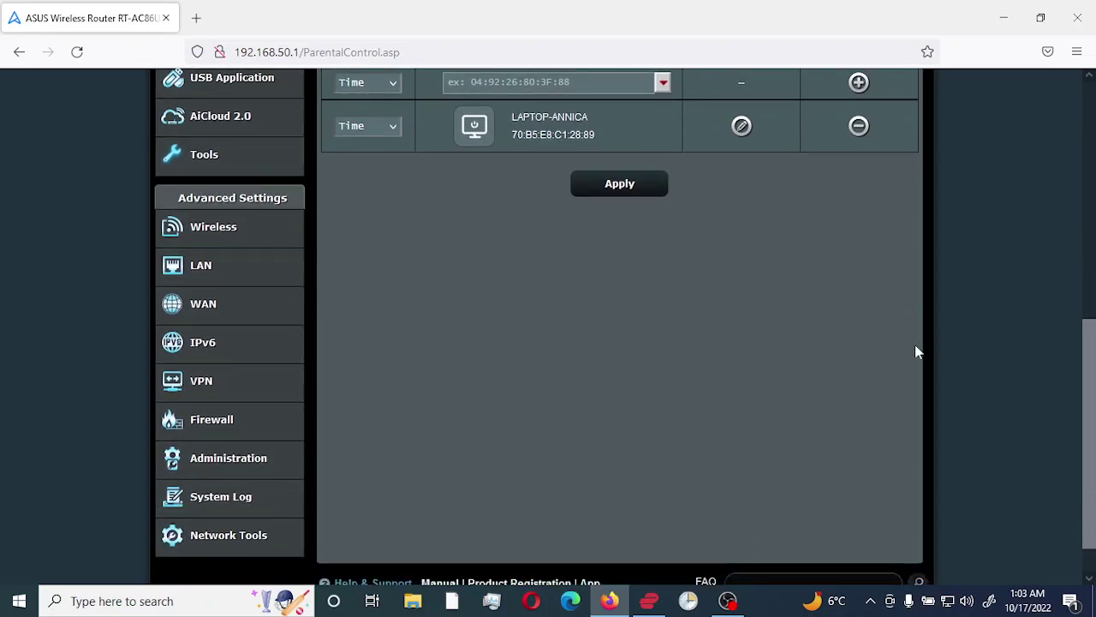
left_click(229, 463)
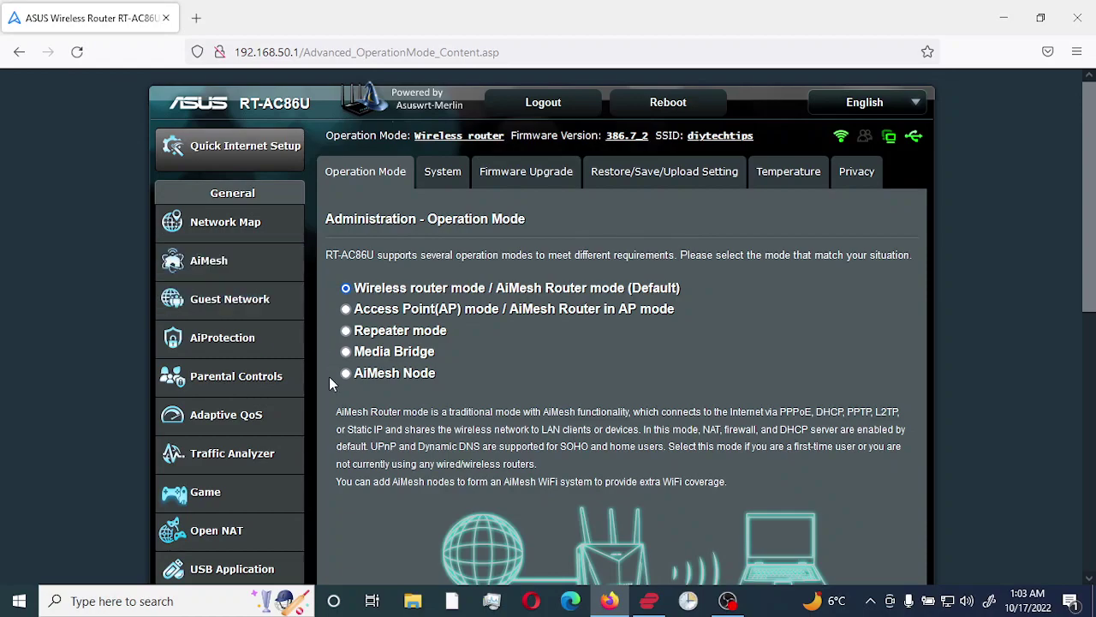
Turn Enable DNS-based Filtering on in the LAN > DNSFilter tab
scroll(329, 377, "down", 1)
scroll(329, 383, "down", 4)
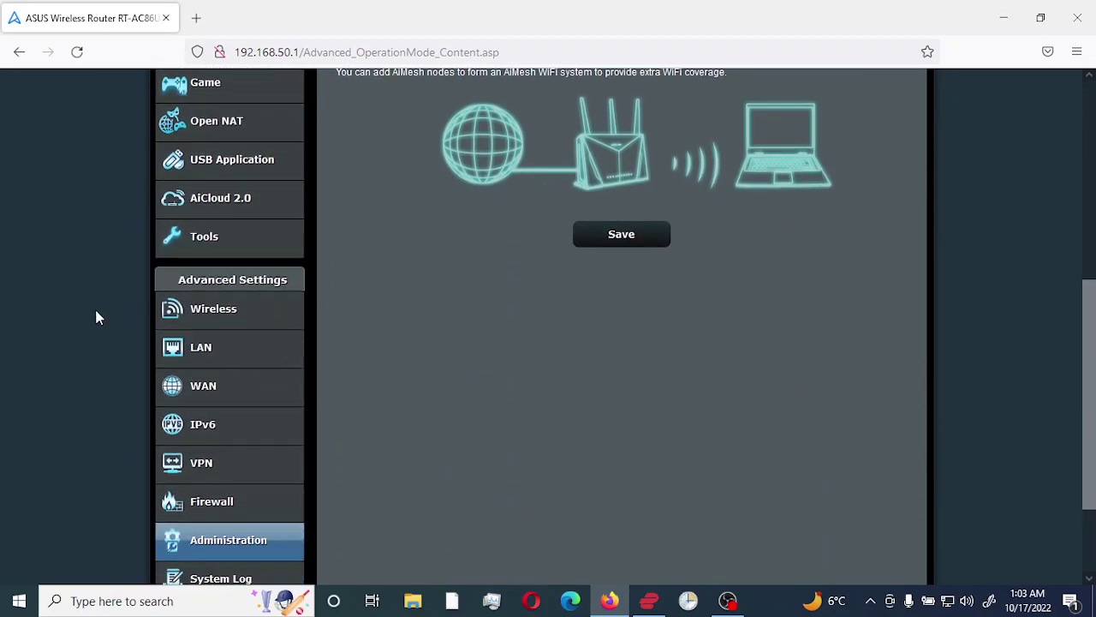
left_click(206, 351)
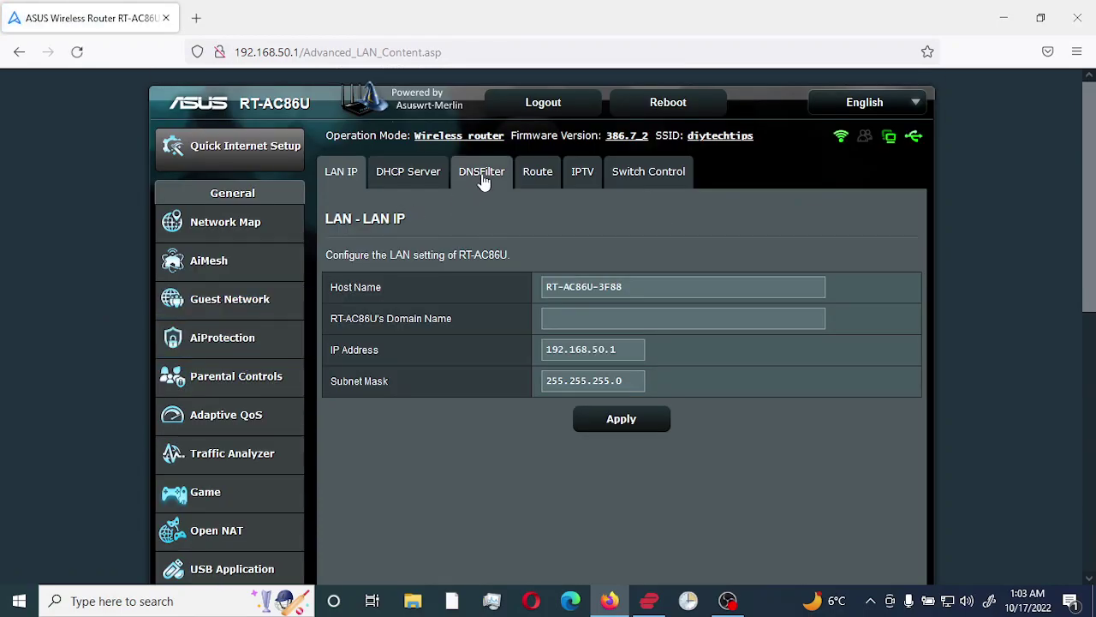
left_click(485, 177)
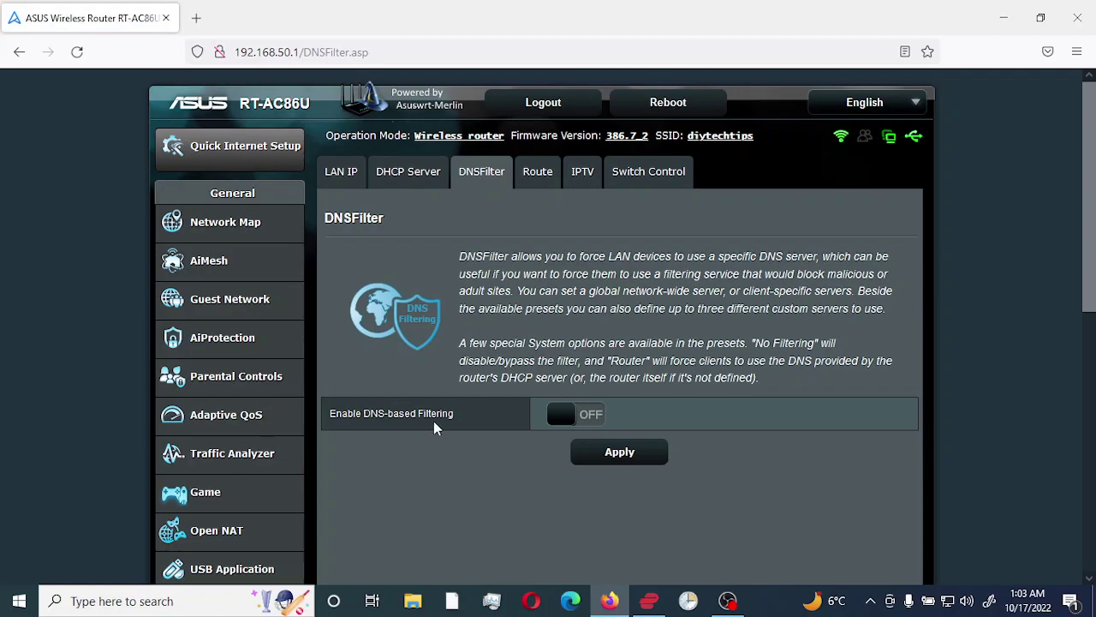
left_click(586, 421)
scroll(856, 397, "down", 3)
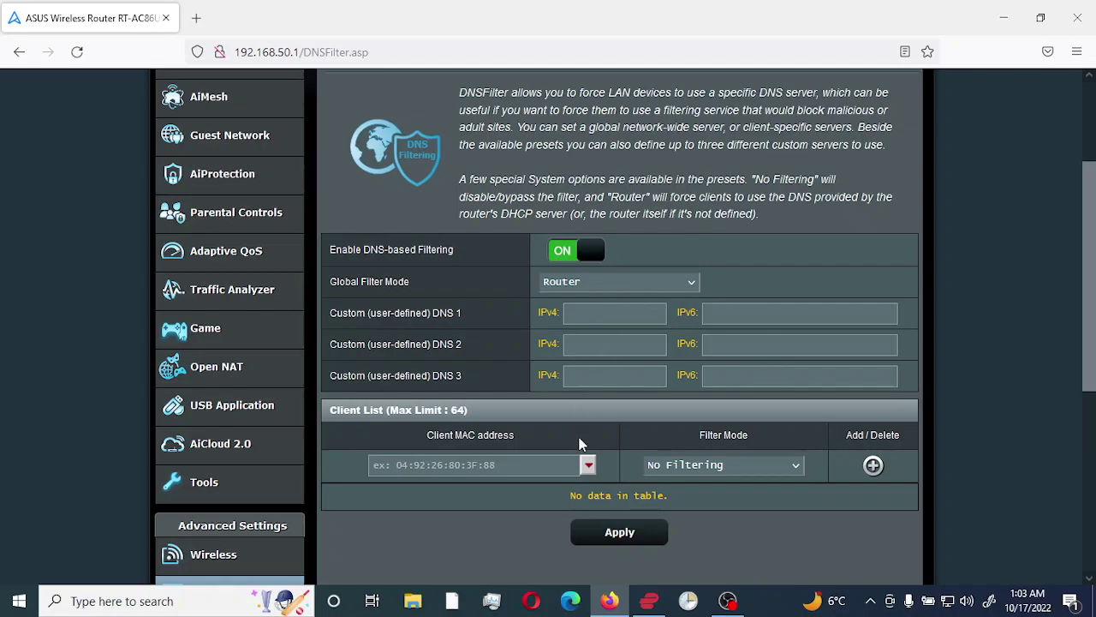
Add a DNSFilter client rule setting the laptop to OpenDNS Family, then apply
left_click(588, 464)
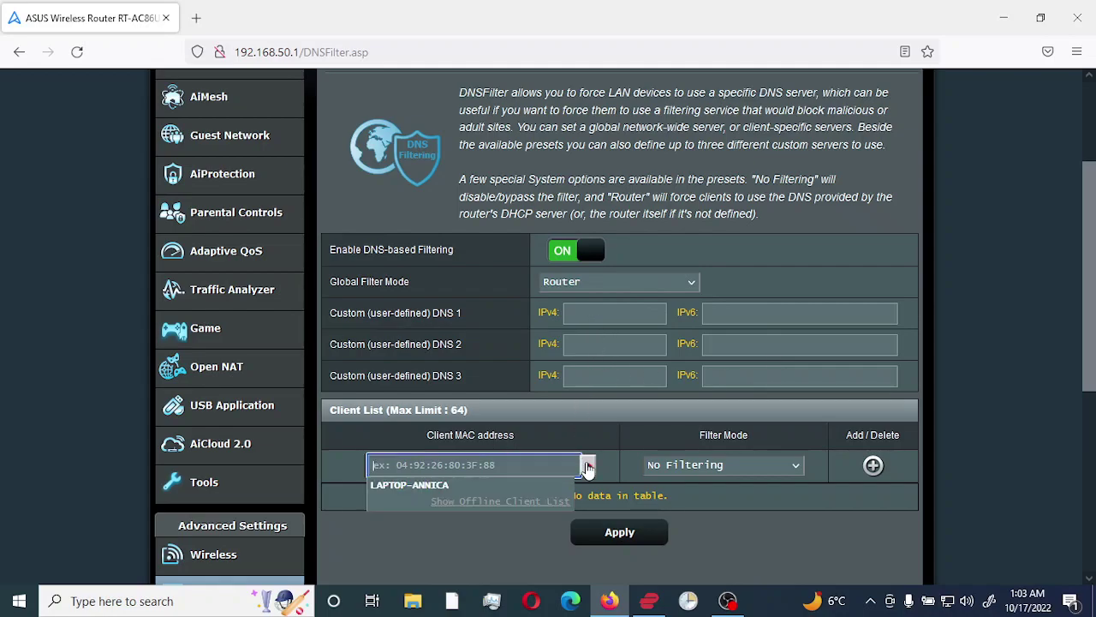
left_click(433, 485)
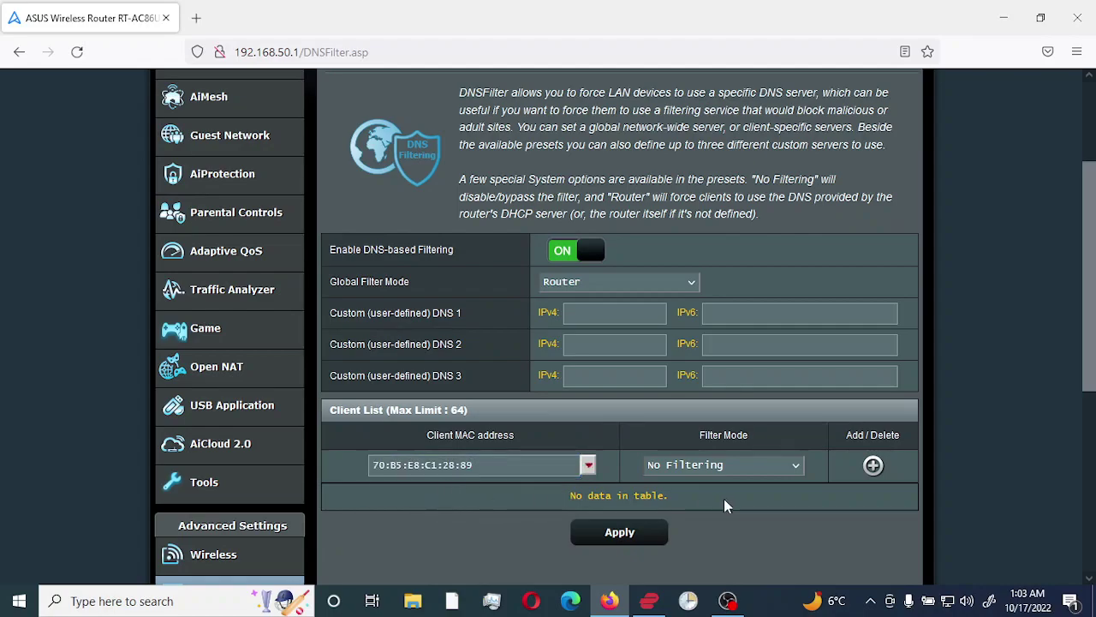
left_click(796, 466)
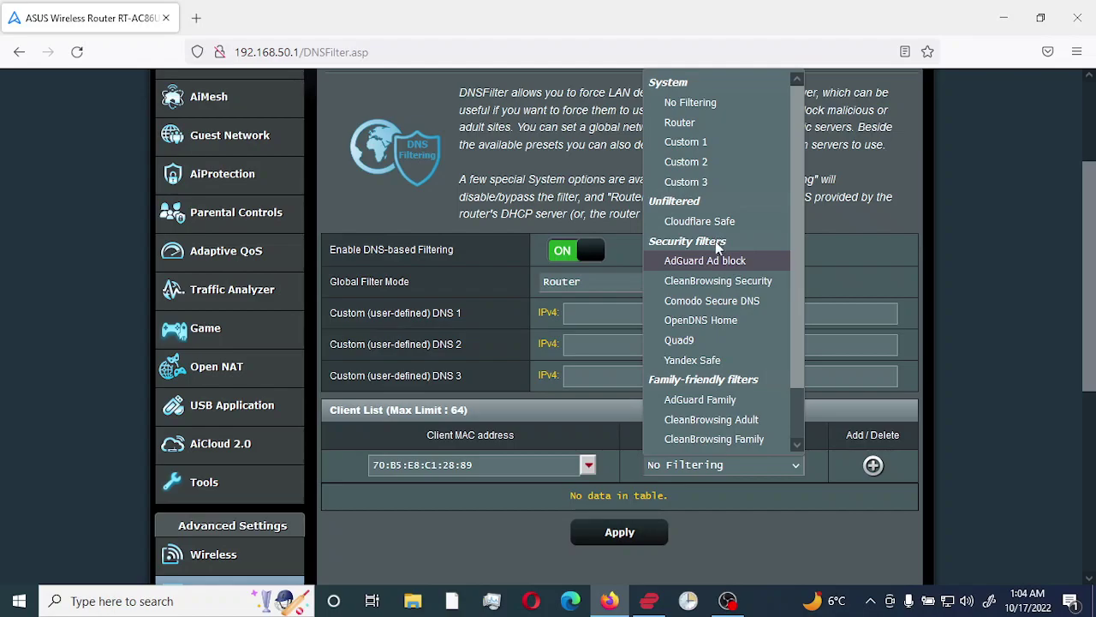
scroll(797, 326, "down", 2)
scroll(796, 325, "down", 1)
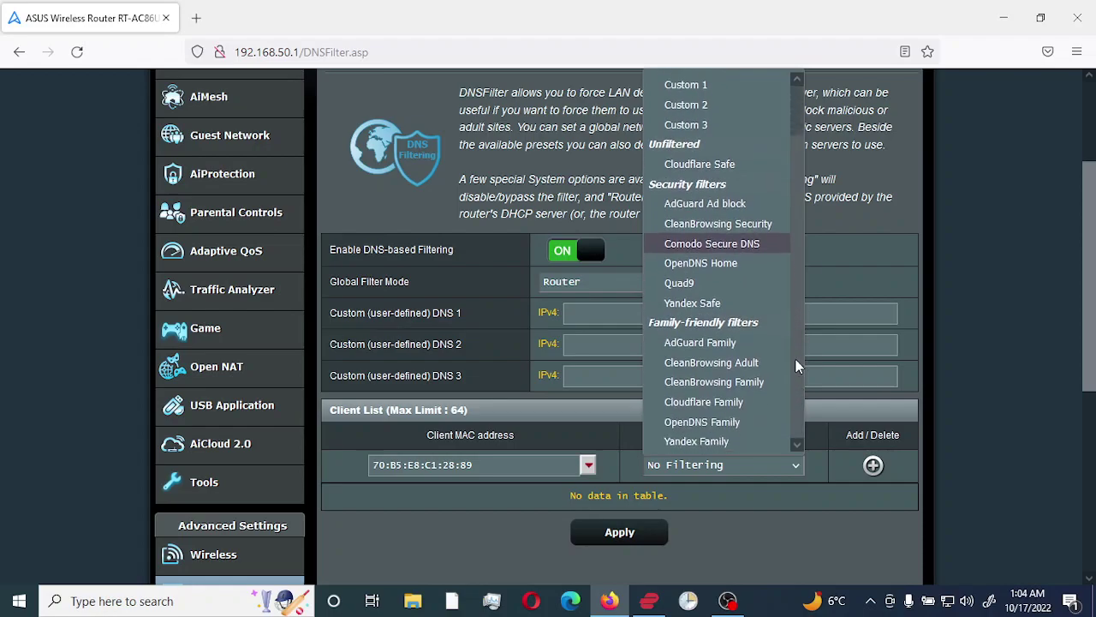
left_click(702, 423)
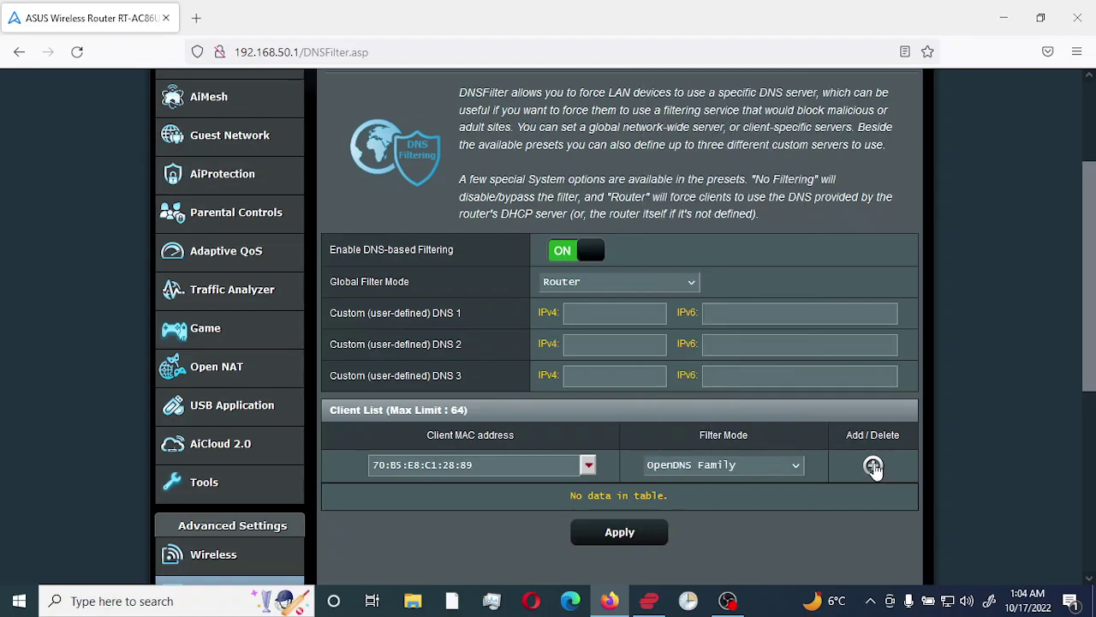
left_click(873, 467)
scroll(800, 300, "down", 3)
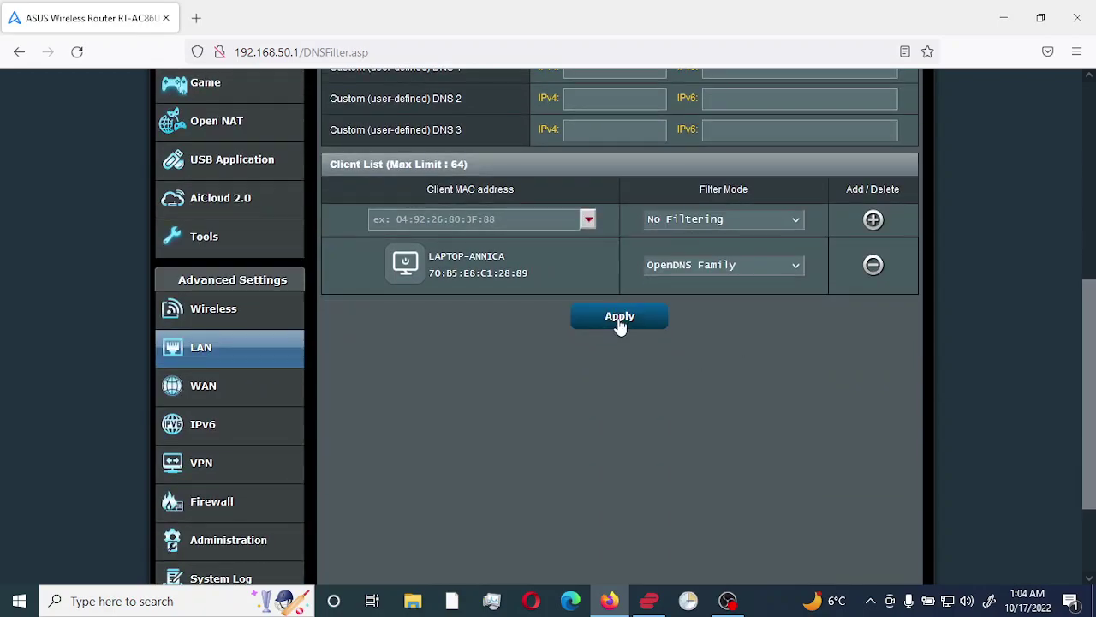
left_click(619, 318)
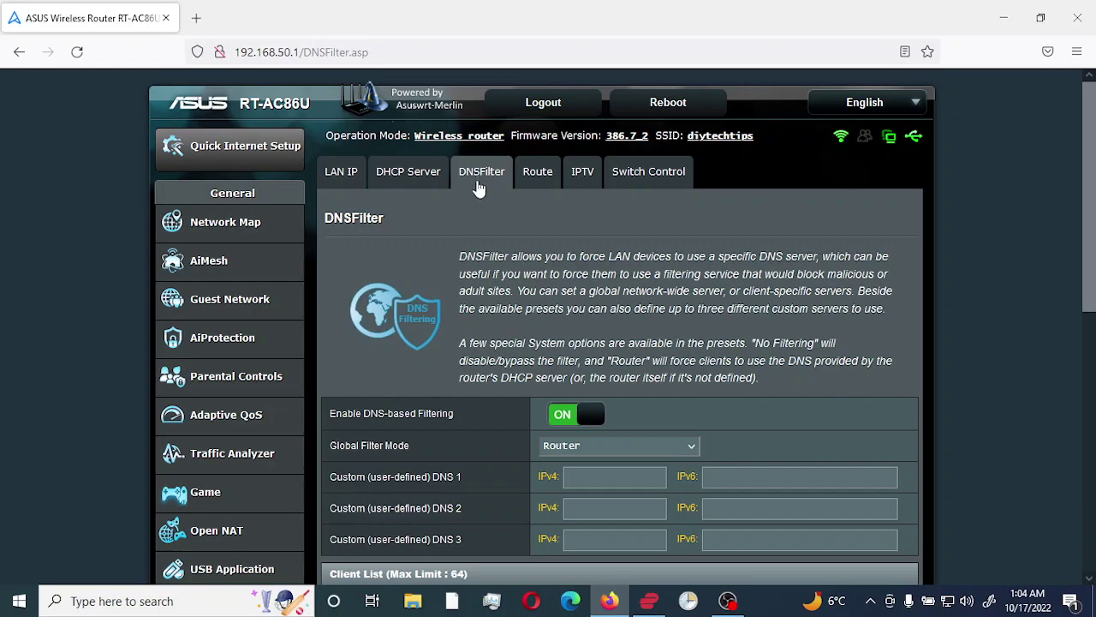
Remove the laptop's web filter rule, apply, and switch Web & Apps Filters off
scroll(529, 411, "down", 4)
scroll(529, 418, "up", 3)
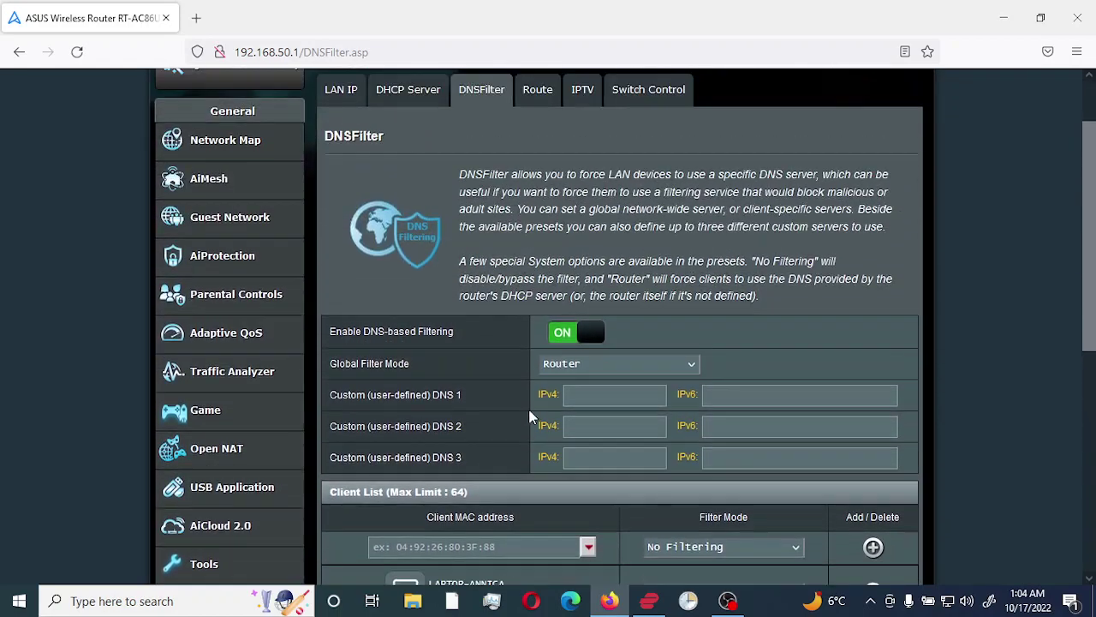
scroll(529, 416, "up", 2)
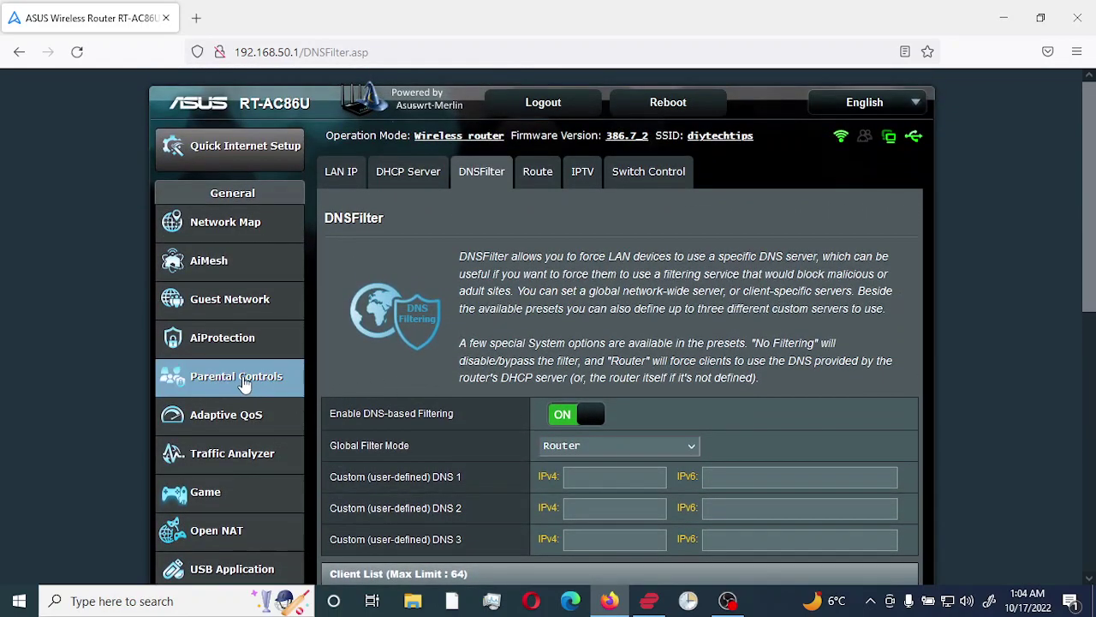
left_click(244, 381)
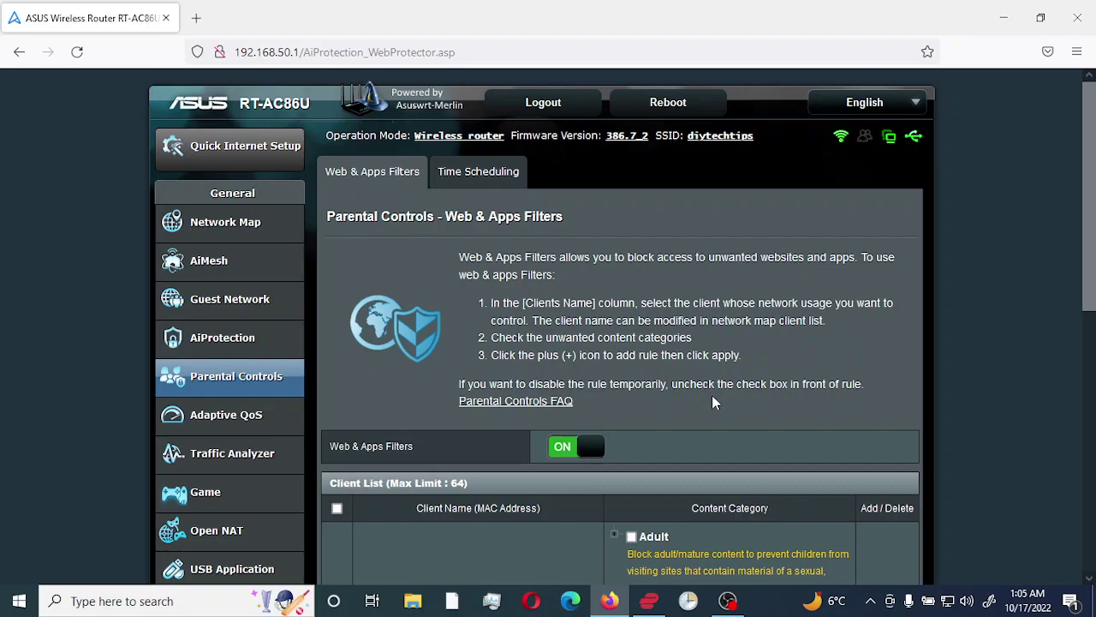
scroll(712, 395, "down", 6)
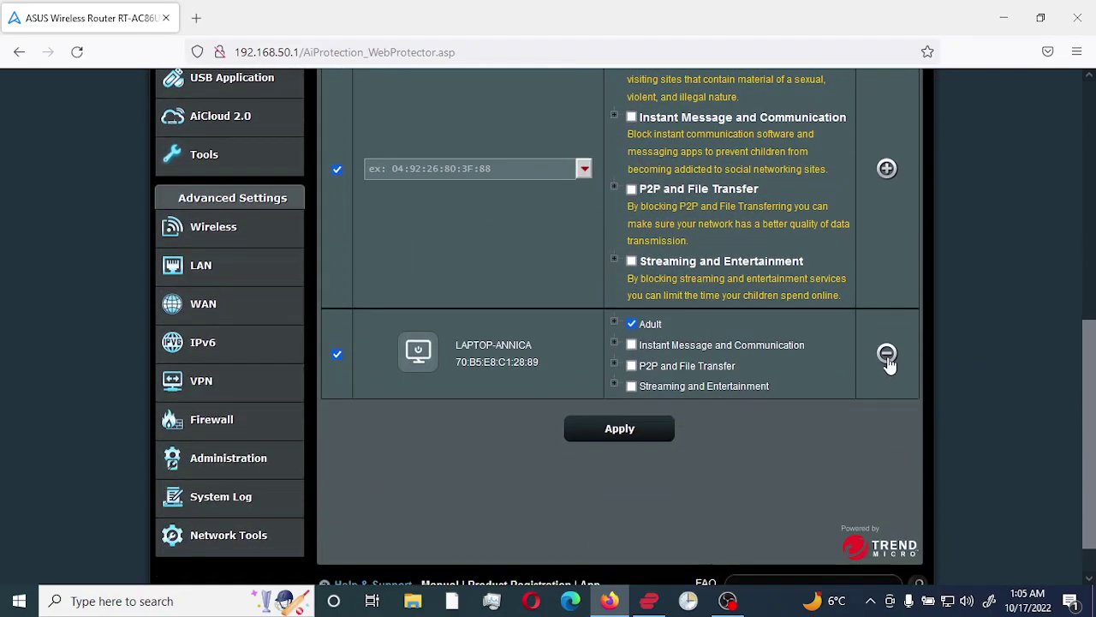
left_click(887, 355)
left_click(624, 369)
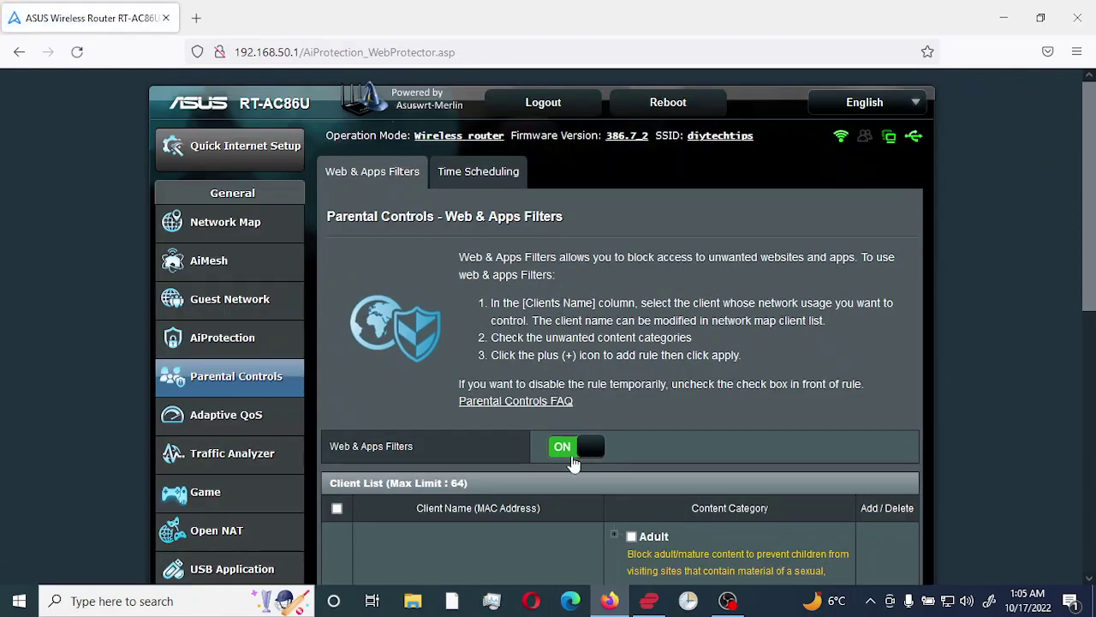
left_click(566, 456)
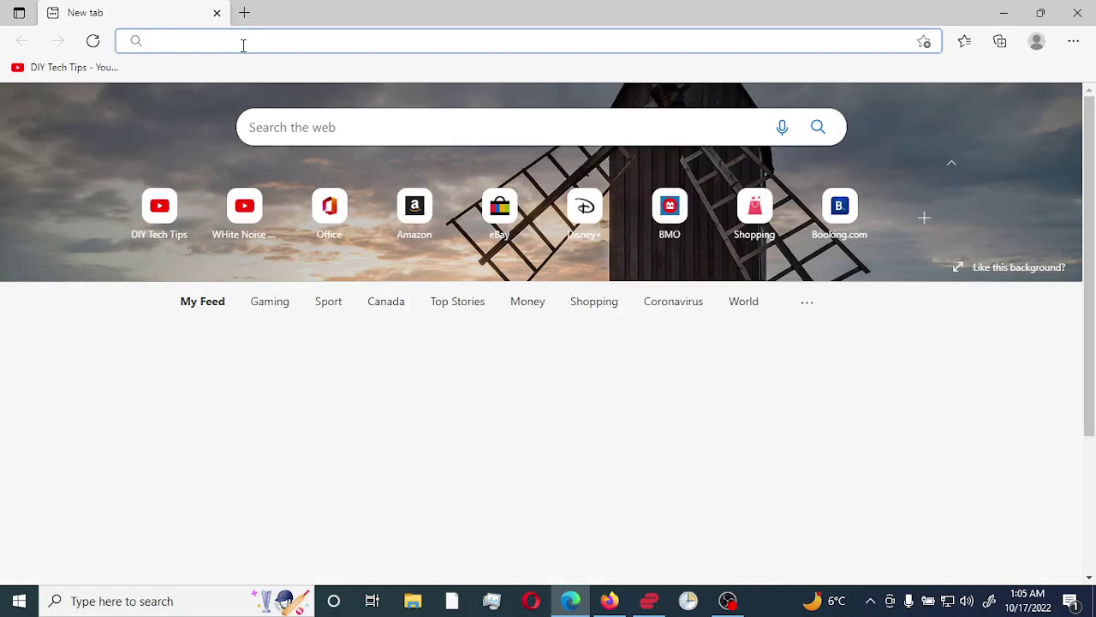
Enter exampleadultsite.com in Edge's address bar to test OpenDNS blocking
type("example")
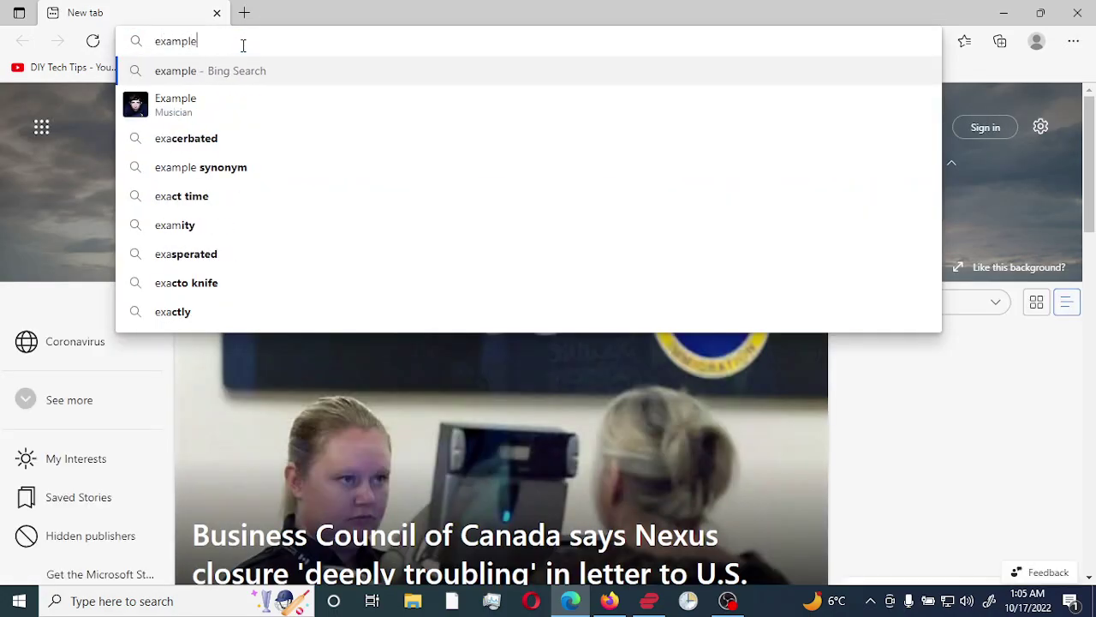
type("adults")
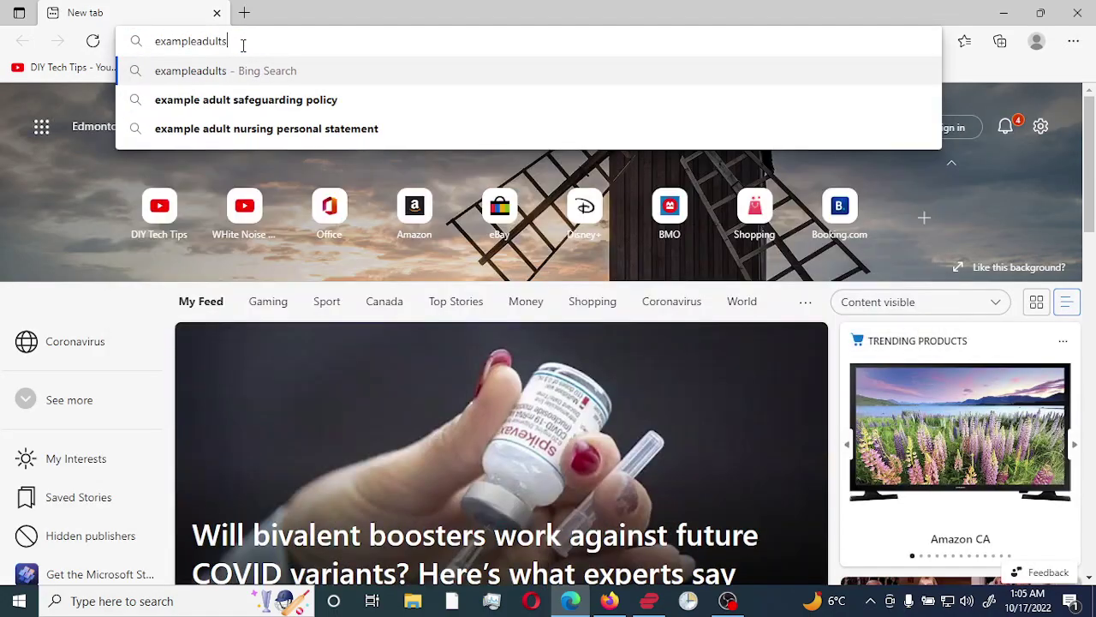
type("ite.com")
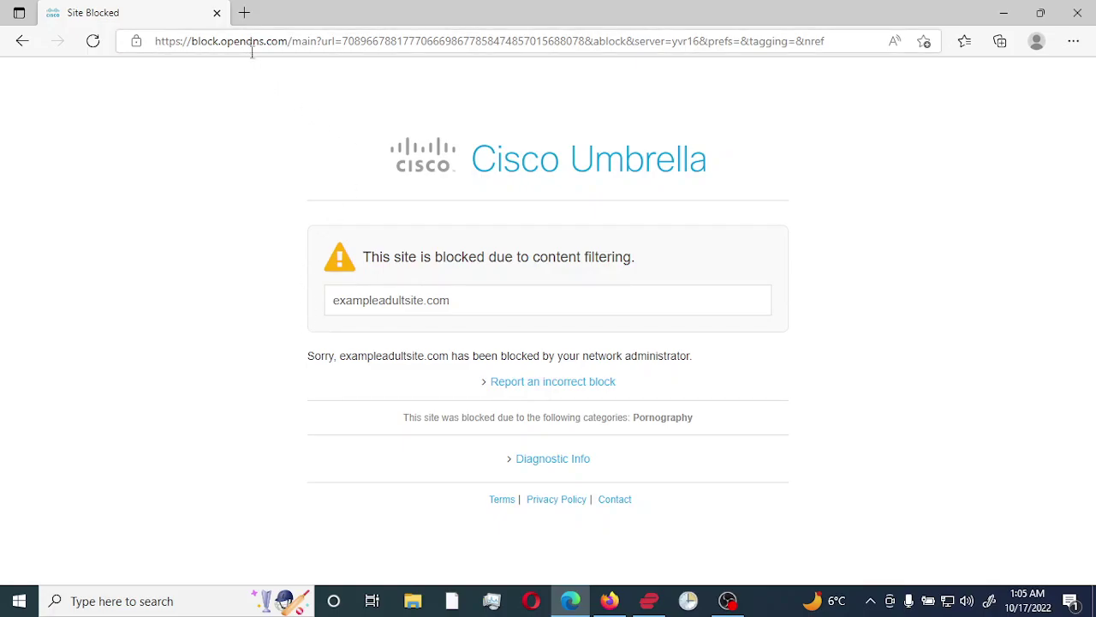
Close Edge, confirm LAN > DNSFilter filtering is still enabled, then log out of the router
left_click(1077, 12)
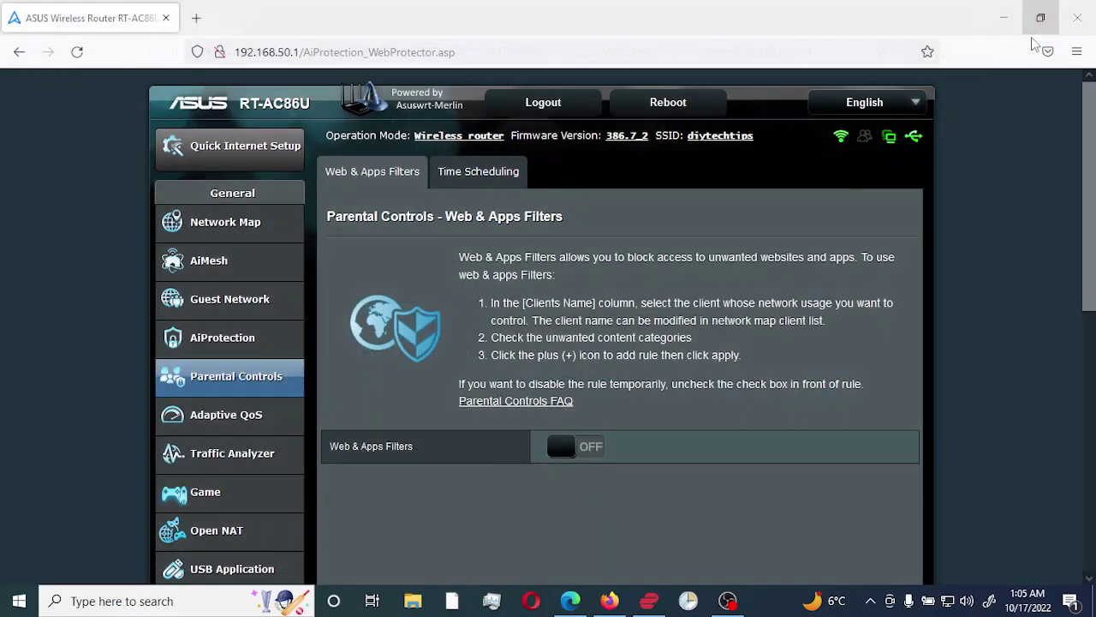
left_click(555, 257)
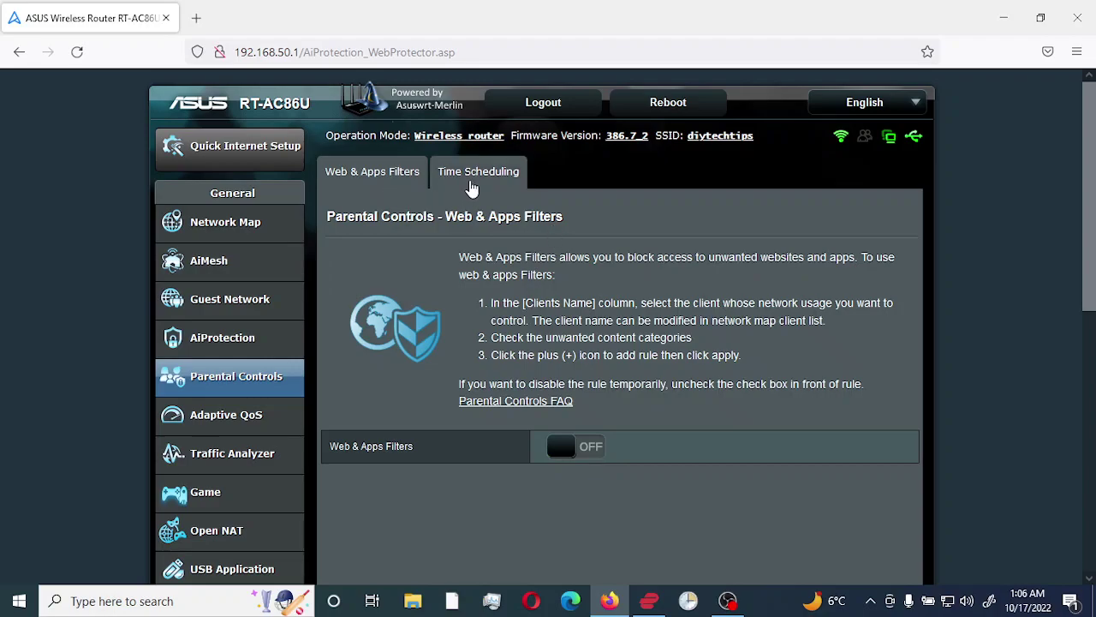
scroll(245, 392, "down", 5)
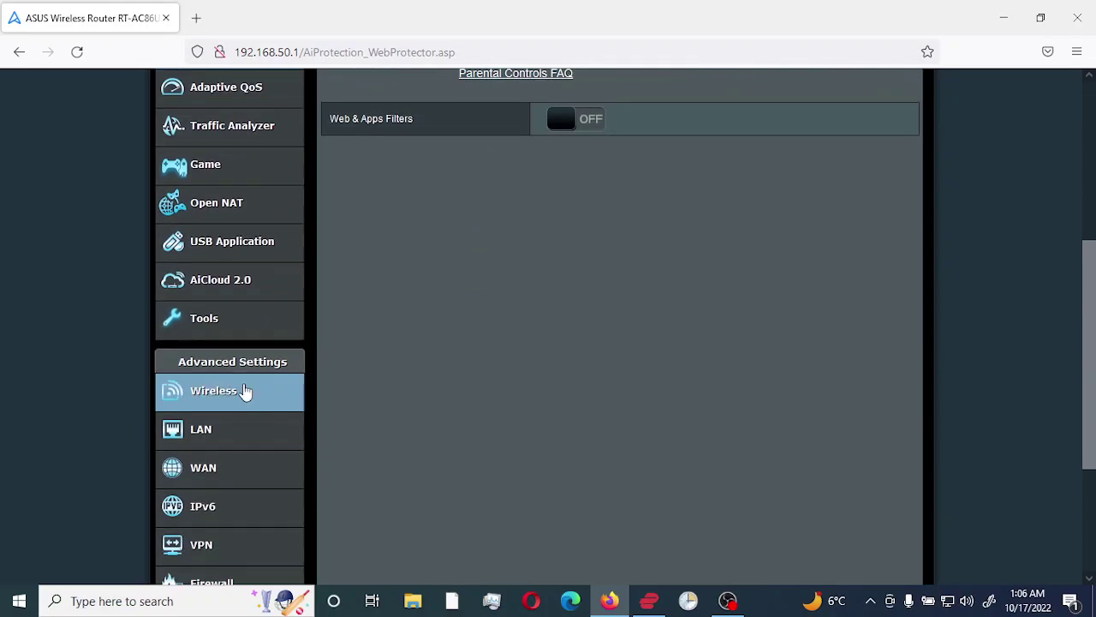
left_click(204, 433)
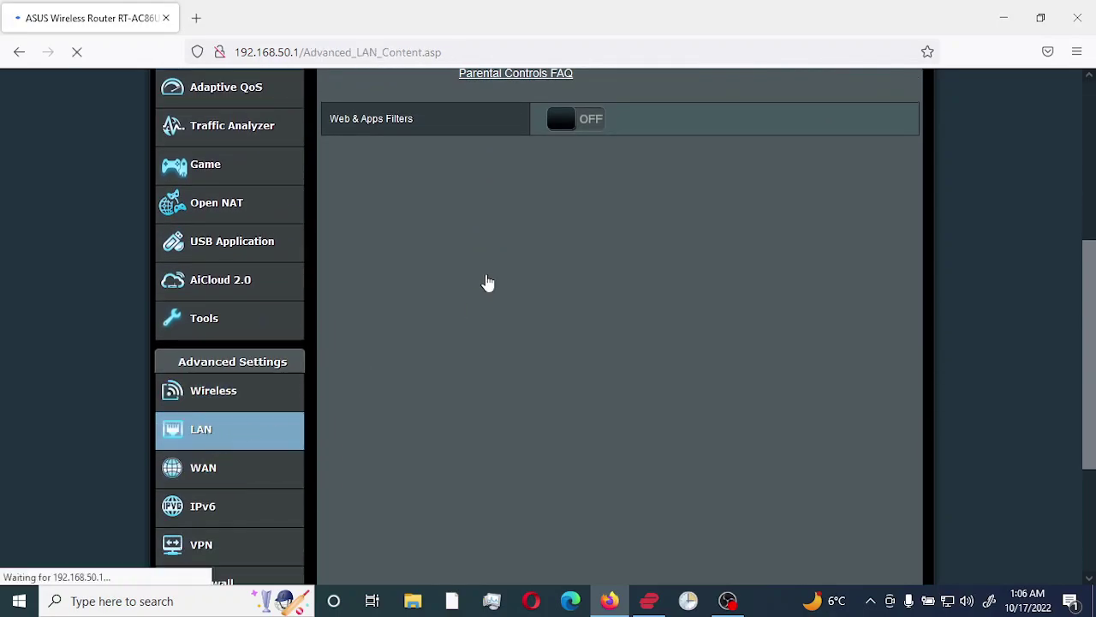
left_click(482, 178)
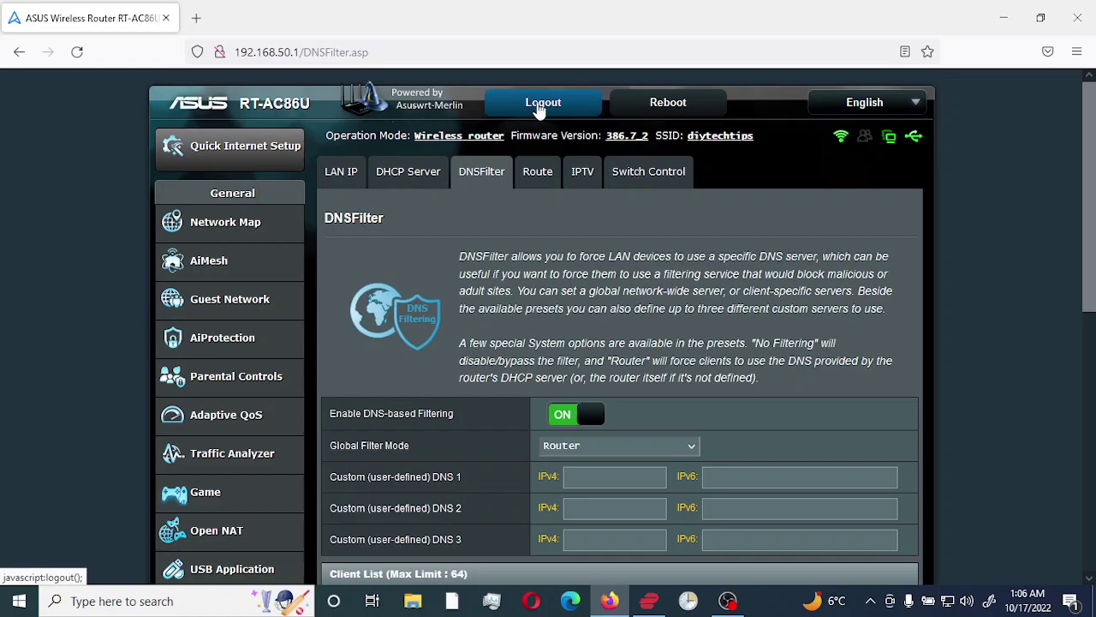
left_click(539, 107)
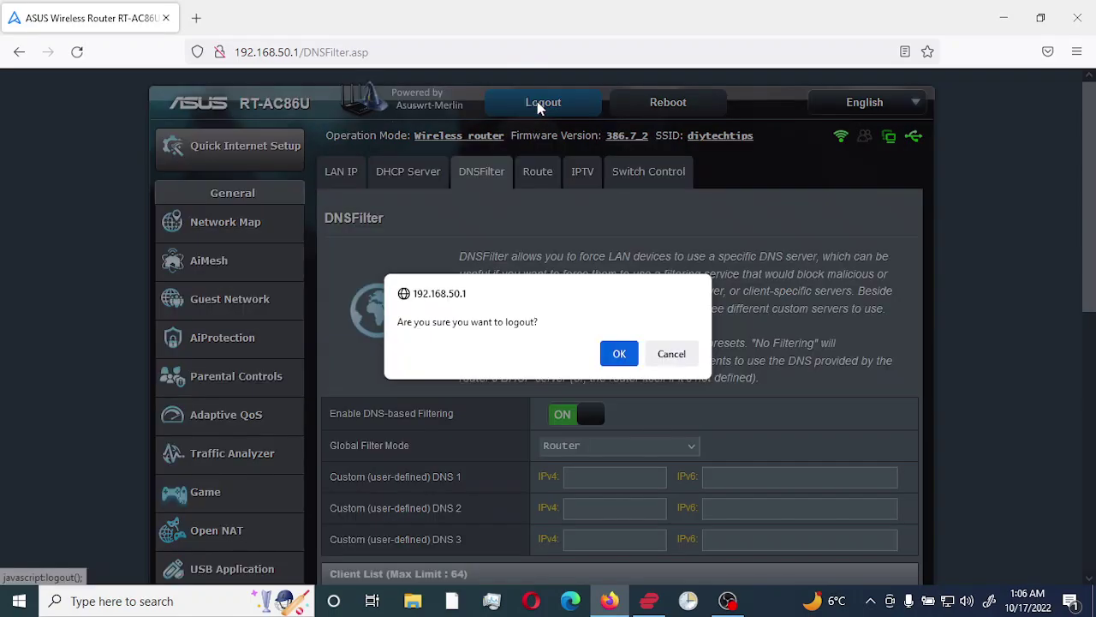
left_click(619, 355)
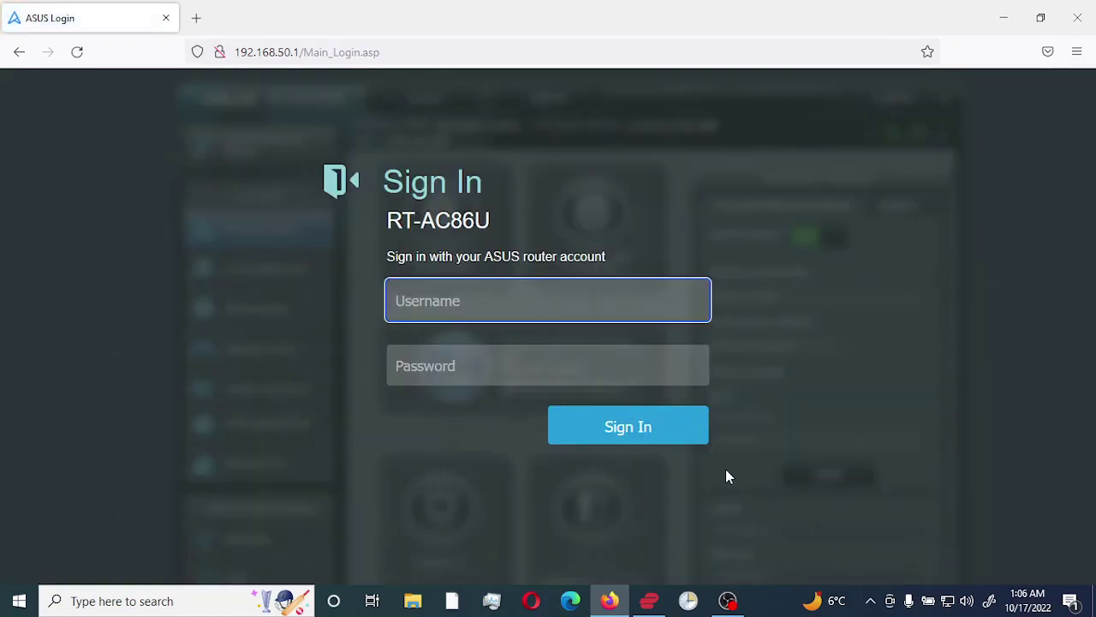